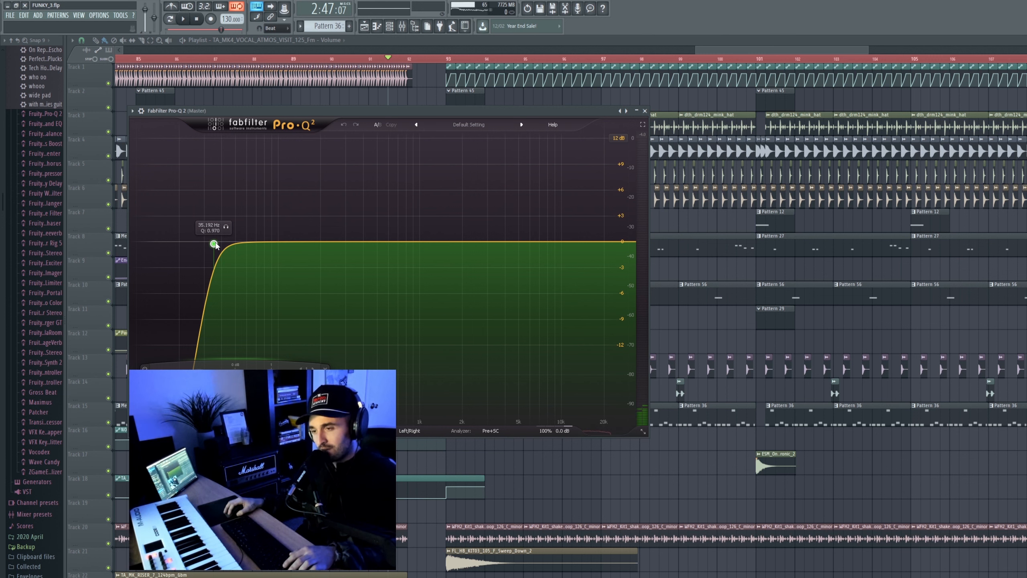
Play the transition into the drop to audition the master's low-cut Pro-Q 2, and close the EQ window
key(space)
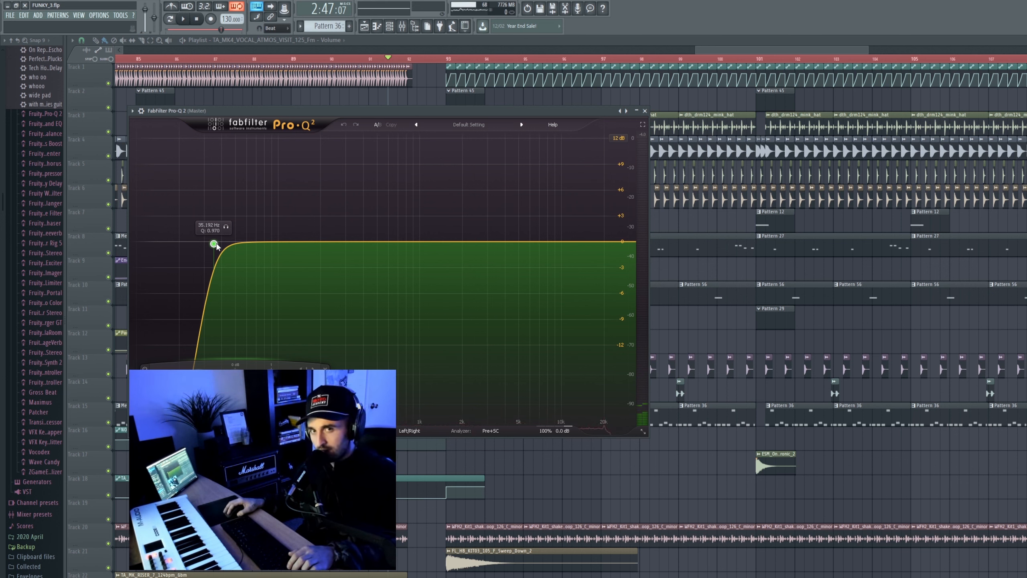
key(space)
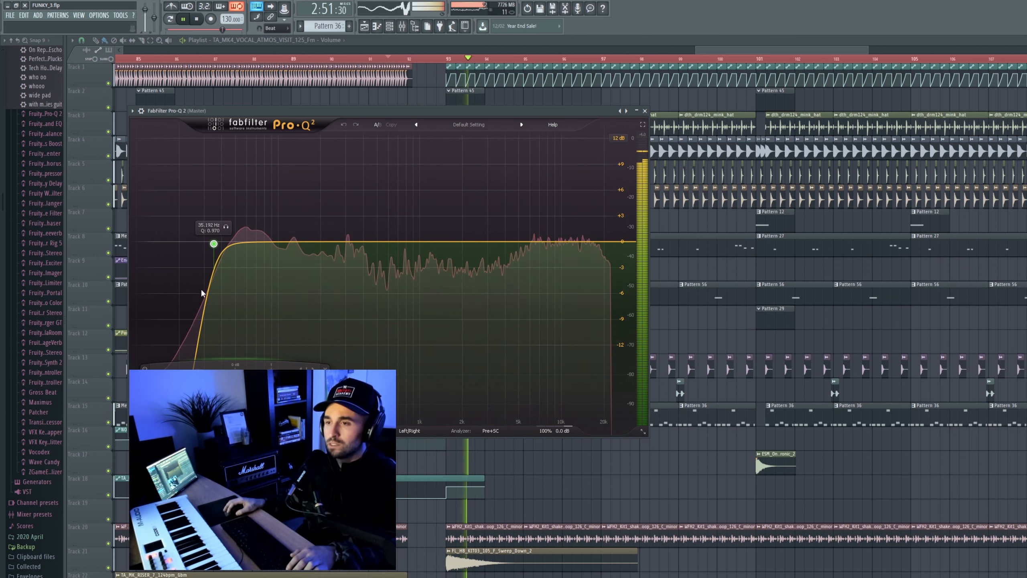
key(space)
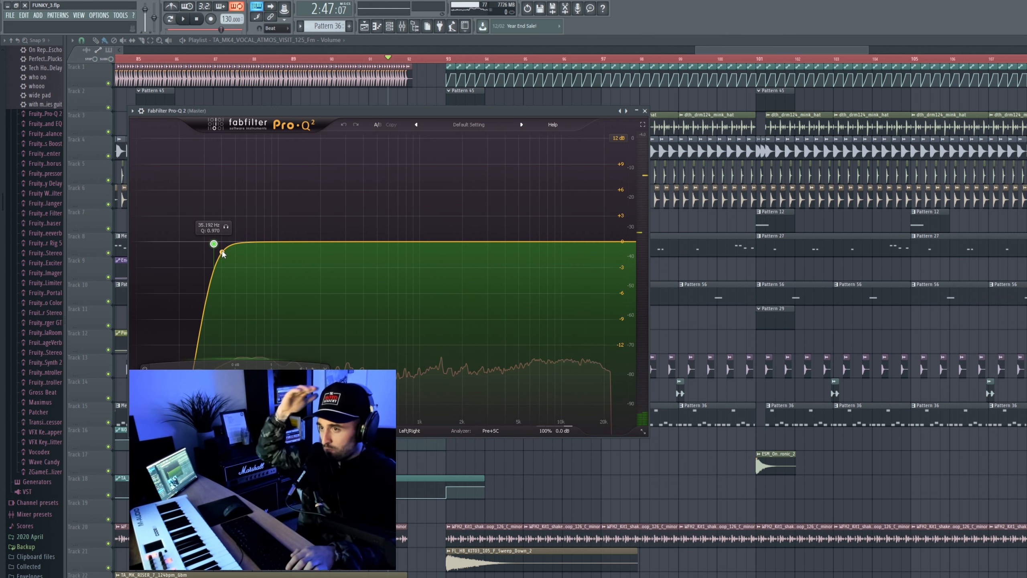
key(space)
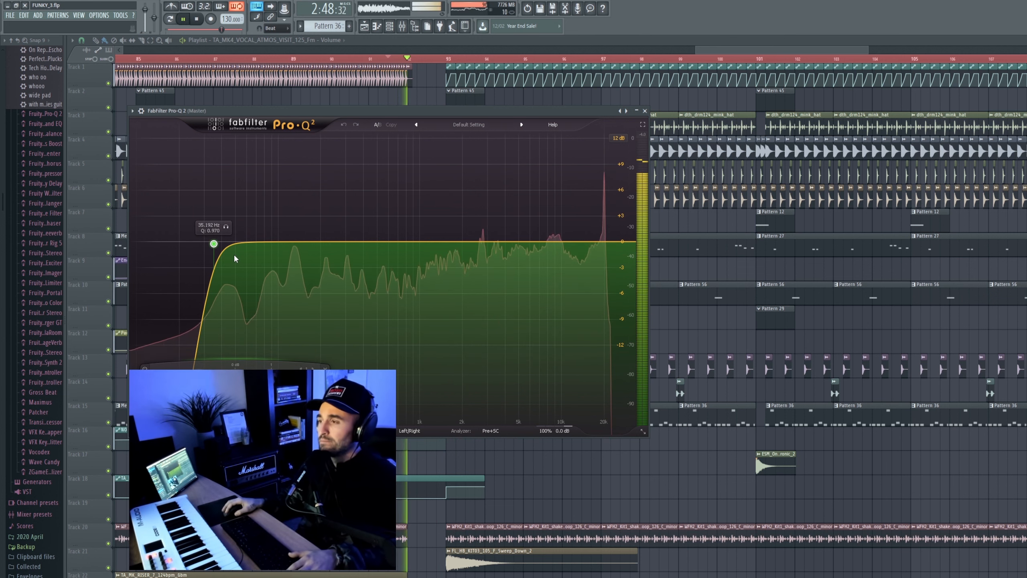
key(Escape)
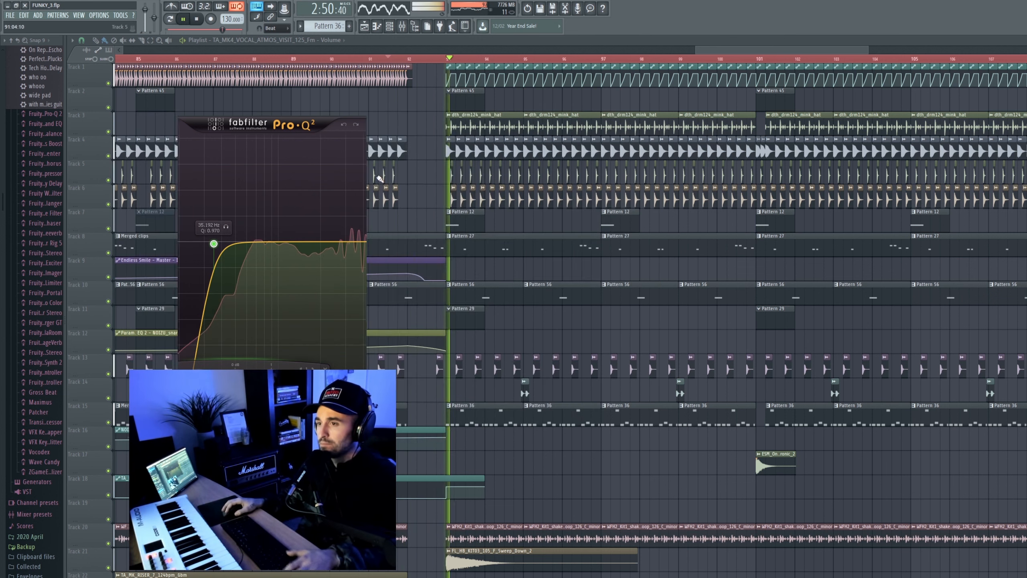
key(Escape)
Show the mixer and inspect the master's second FabFilter Pro-Q 2, a mid/side low cut, while playing the drop
key(F9)
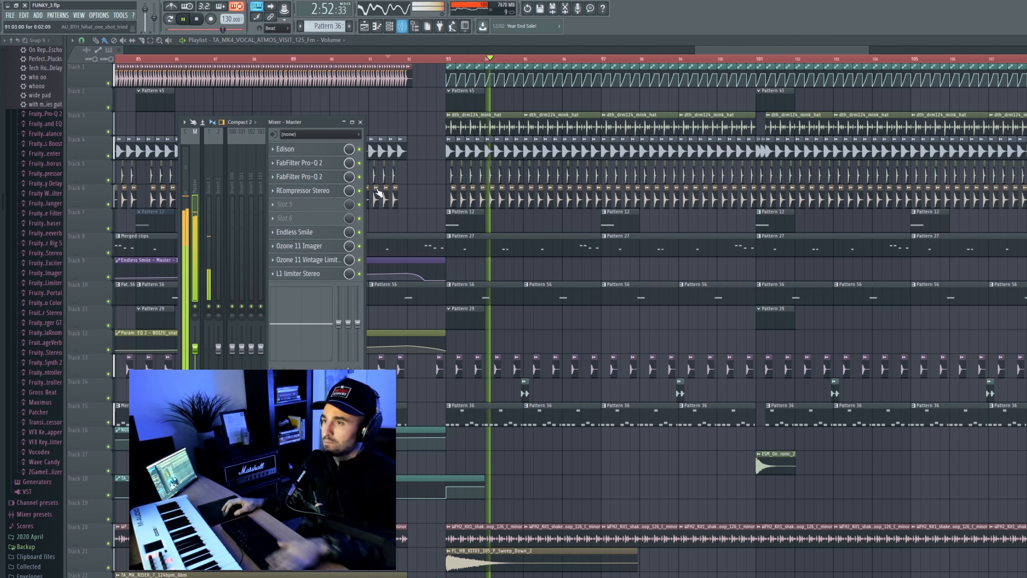
key(space)
click(315, 177)
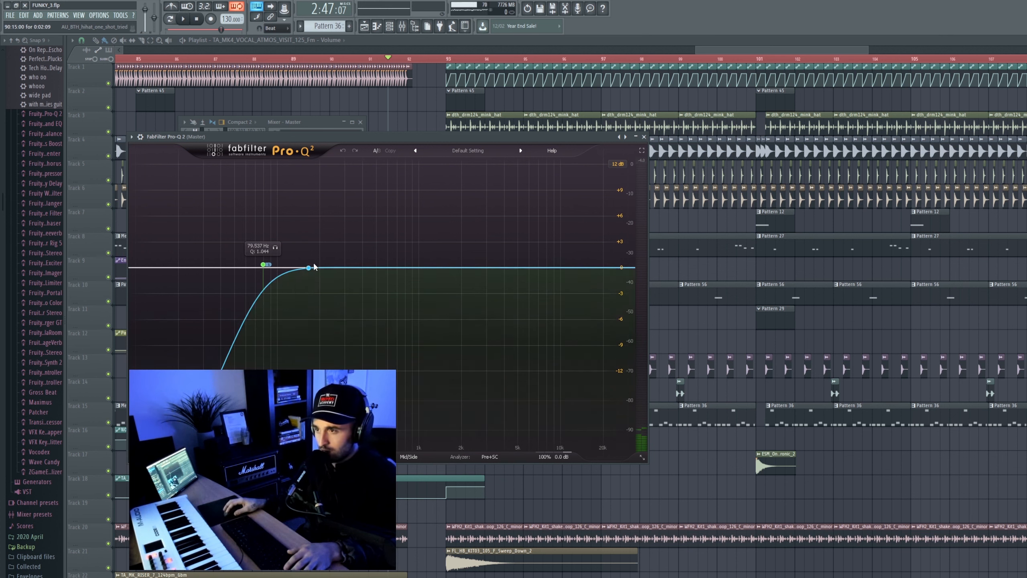
key(space)
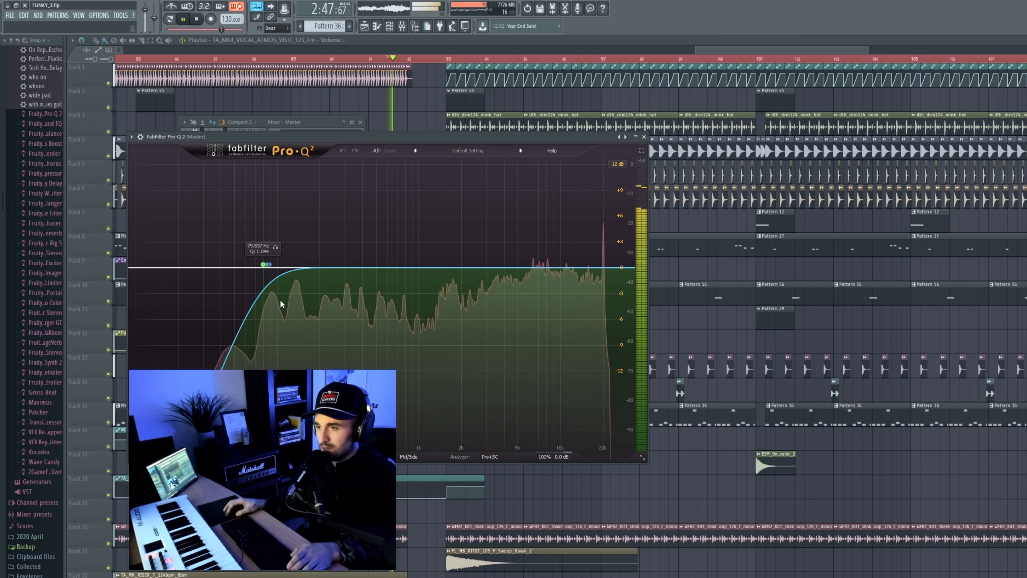
key(space)
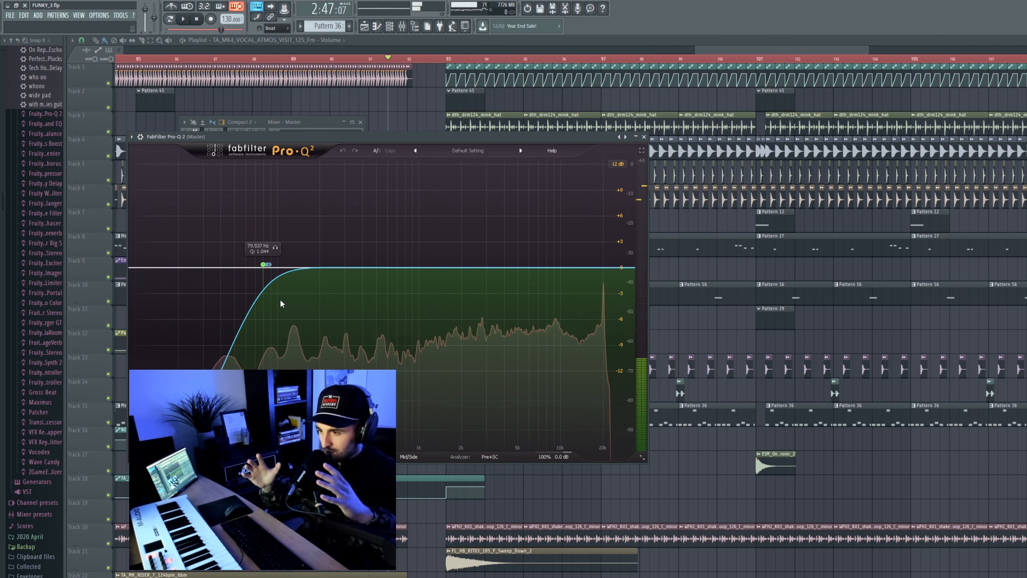
key(space)
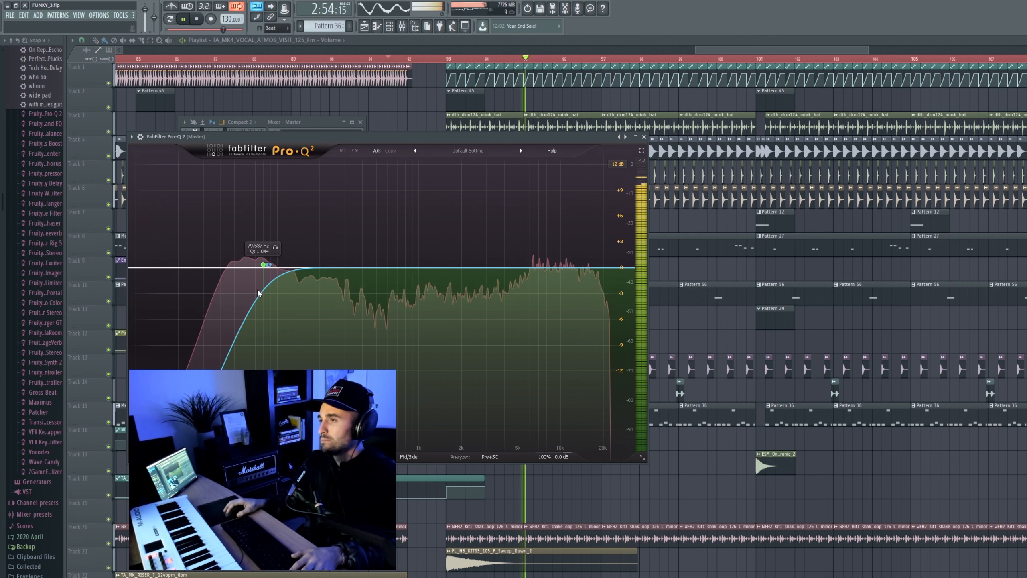
key(Escape)
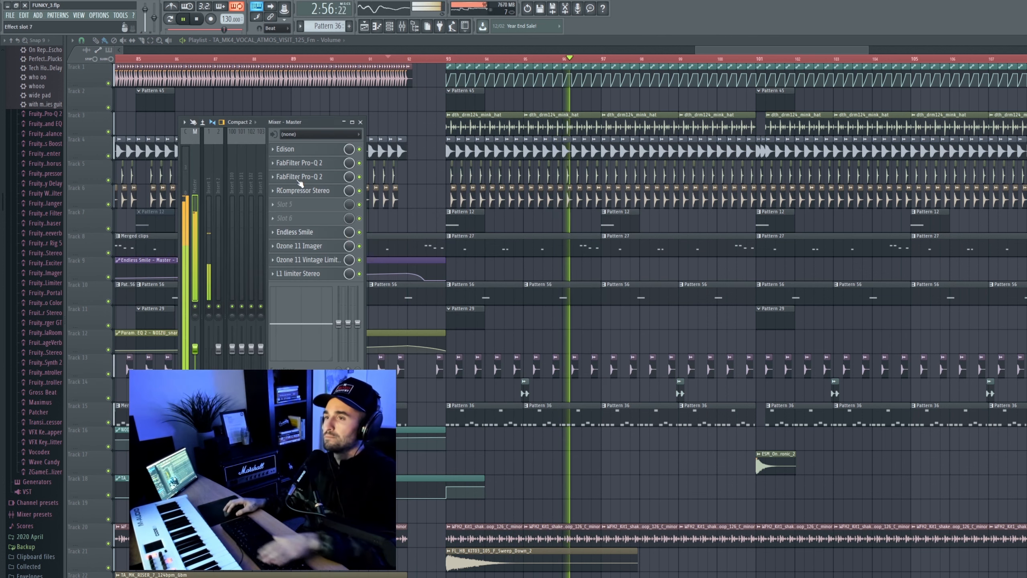
click(316, 178)
key(Escape)
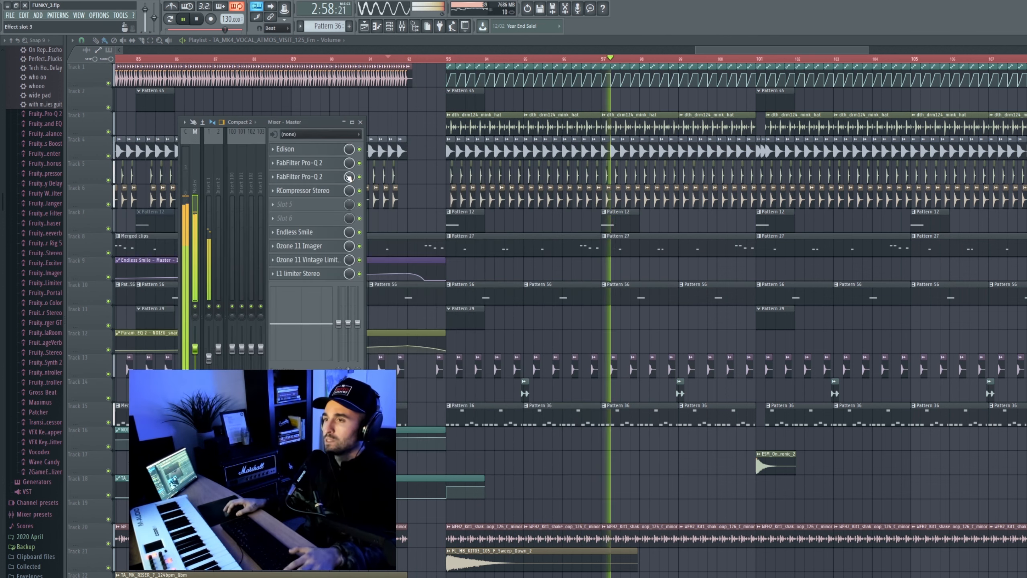
Compare the drop with the master's second FabFilter Pro-Q 2 bypassed and re-enabled
key(space)
click(359, 177)
key(space)
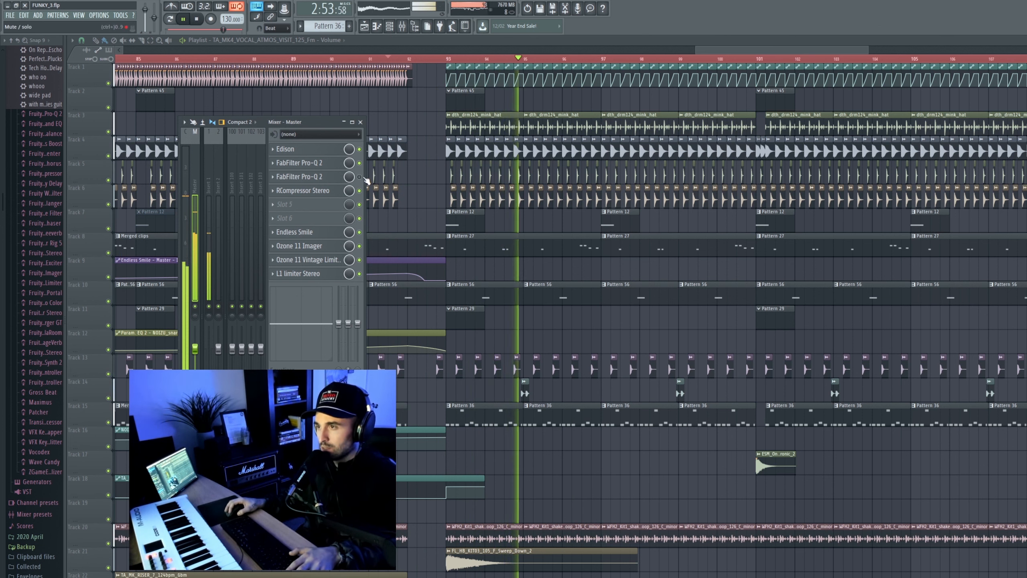
key(space)
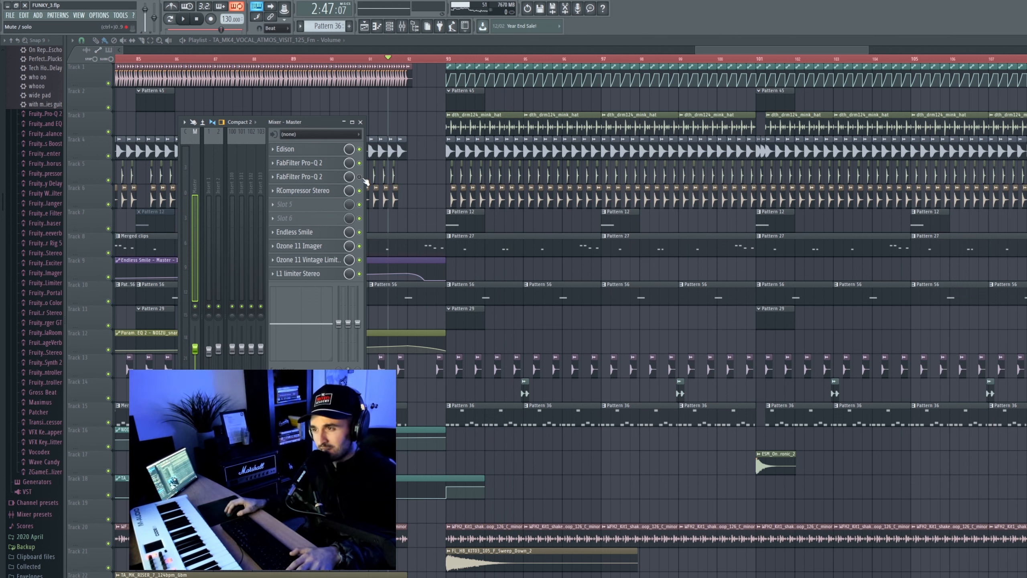
key(space)
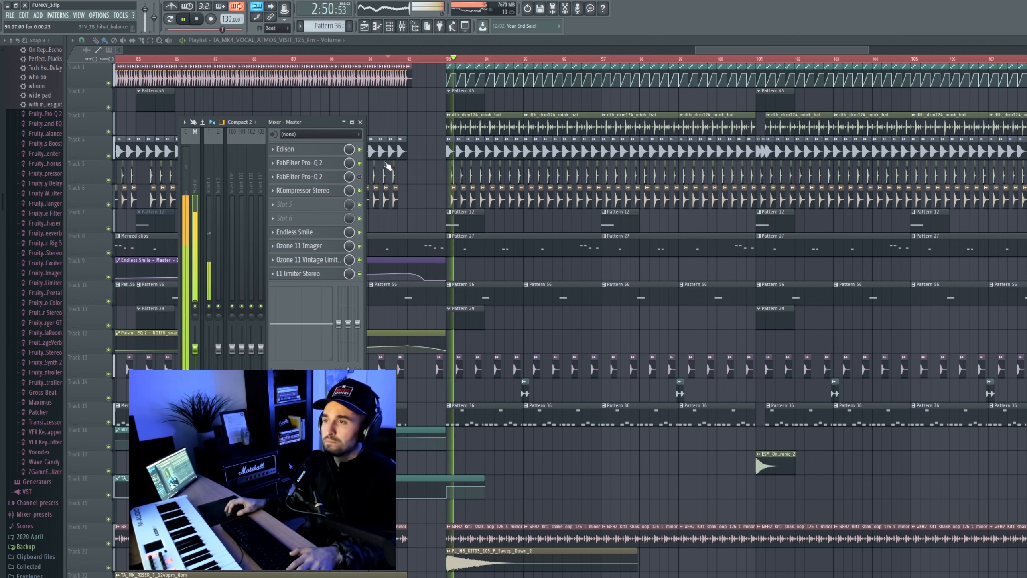
click(362, 179)
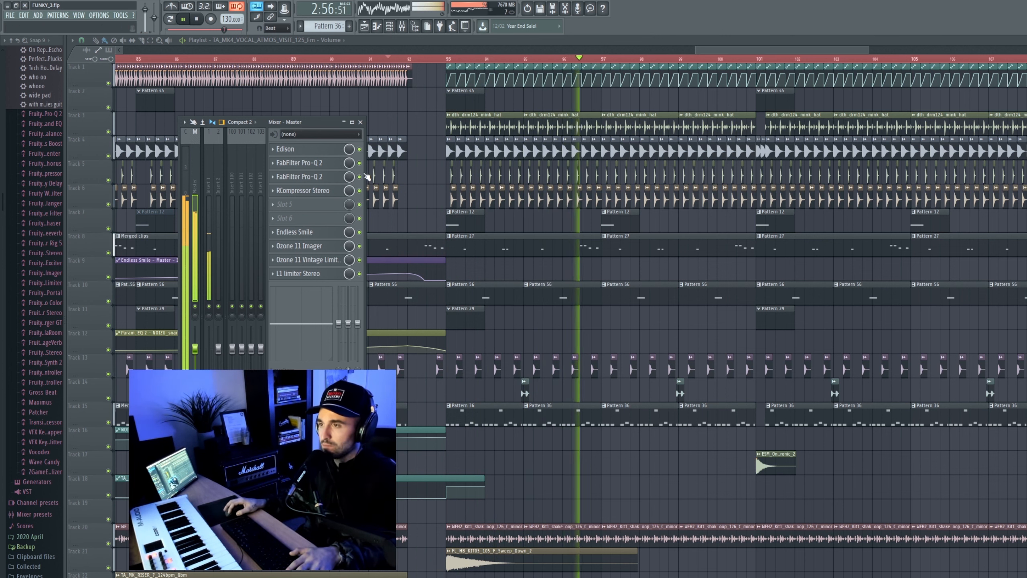
key(space)
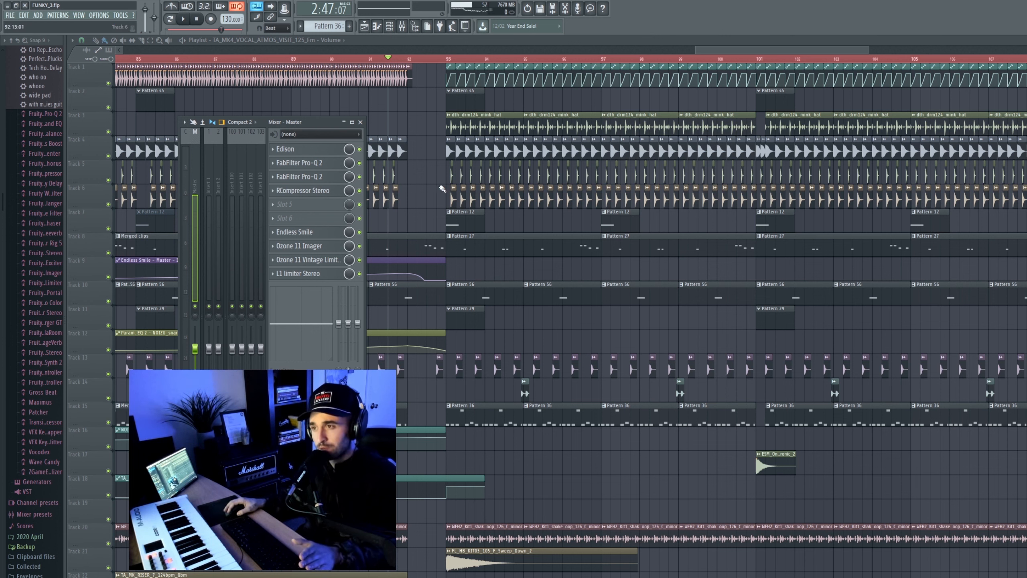
Load the Master Electro soft preset in the master's RCompressor Stereo and play the drop to audition its compression
click(329, 191)
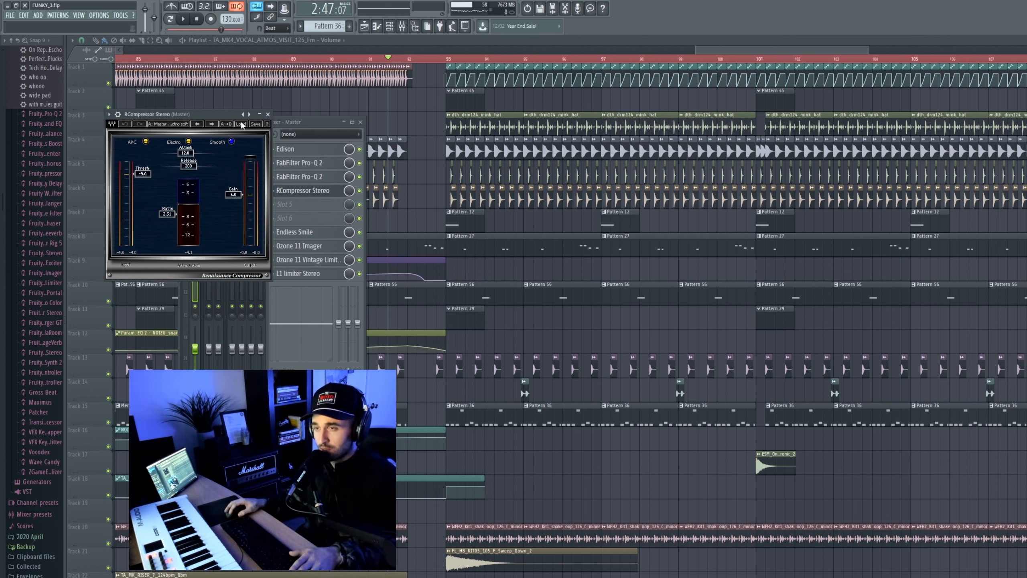
key(space)
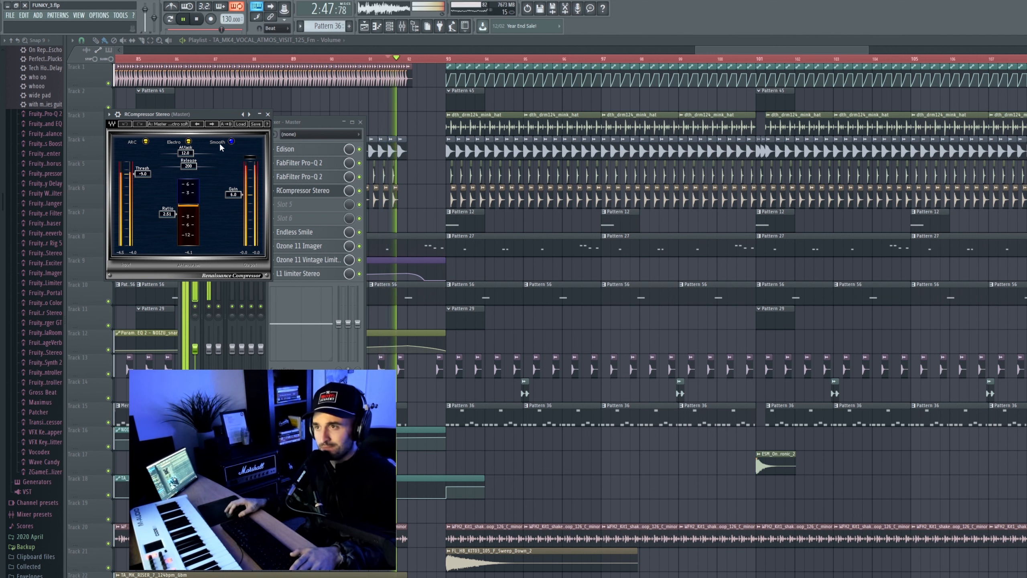
click(240, 125)
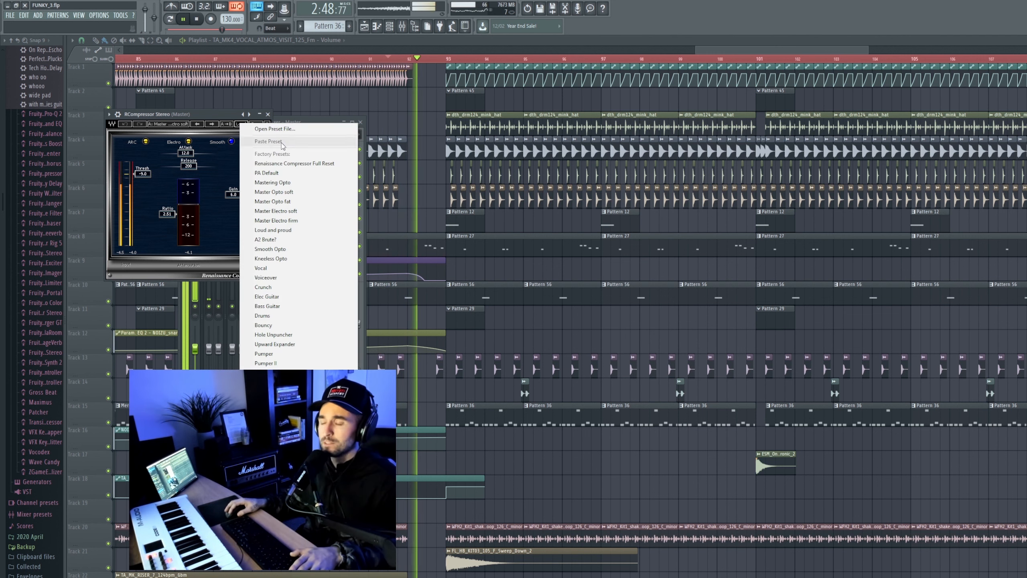
click(300, 211)
key(space)
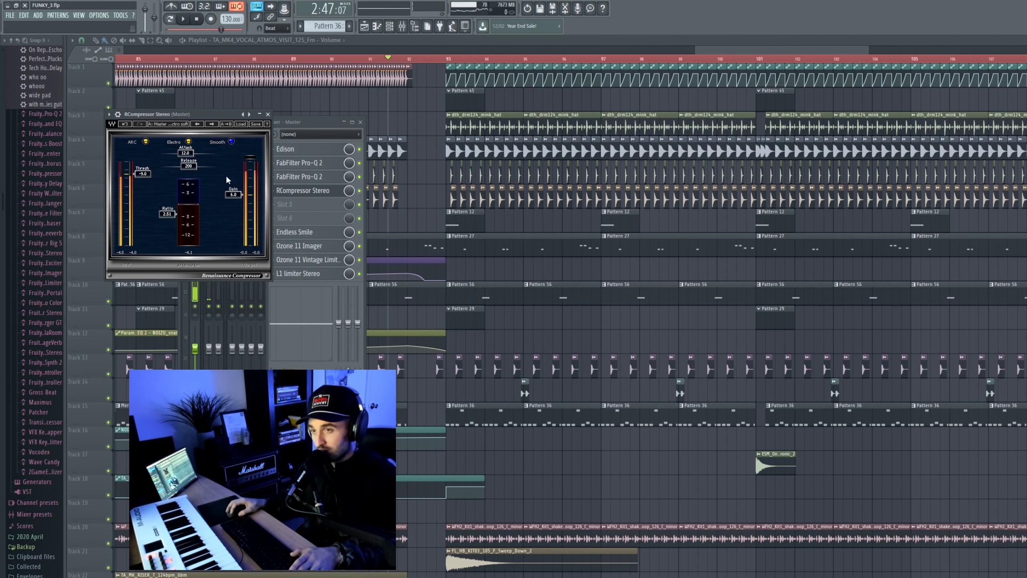
key(space)
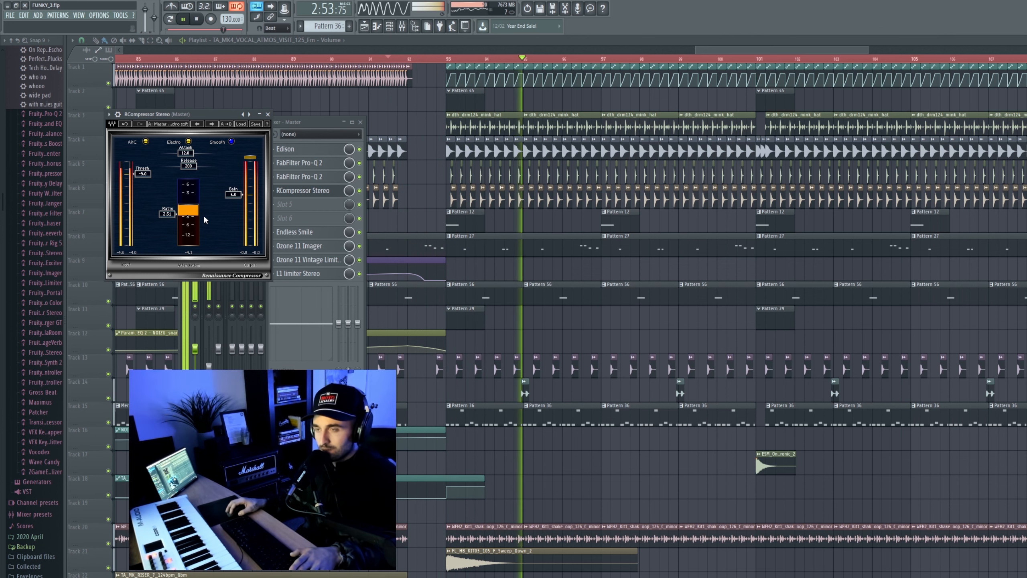
key(space)
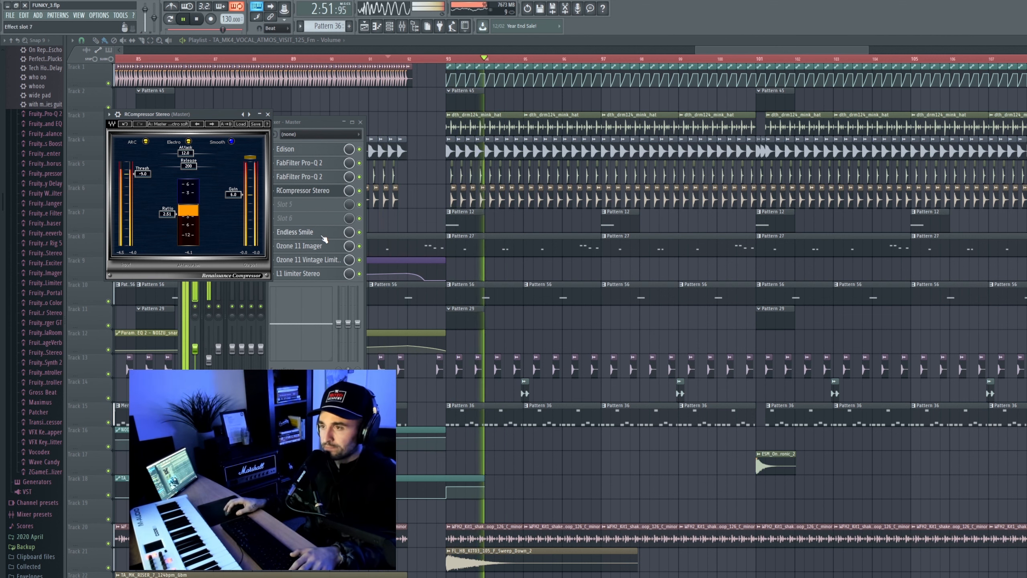
key(space)
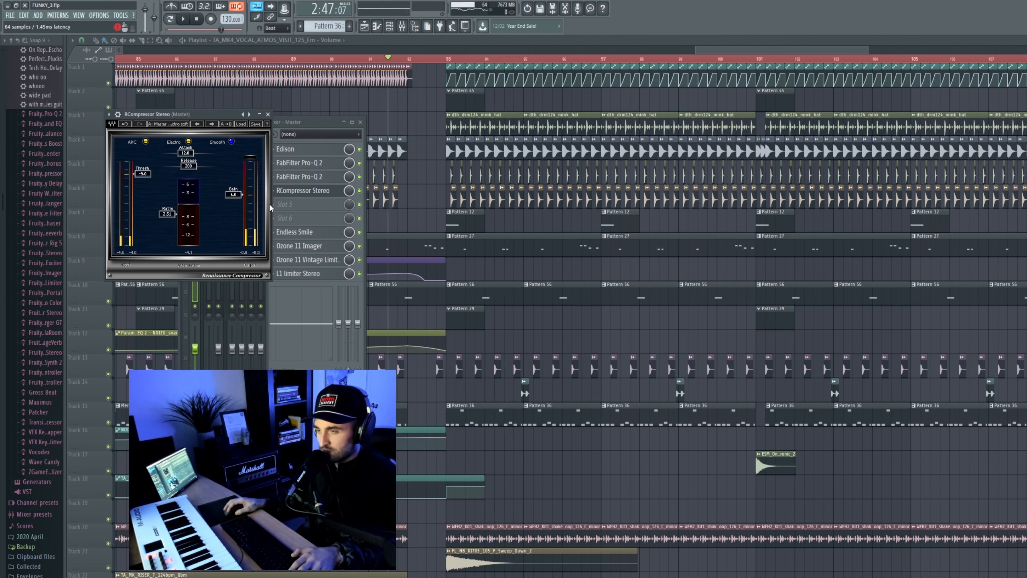
Inspect the master's Ozone 11 Imager by soloing its lowest band and playing the drop
click(323, 248)
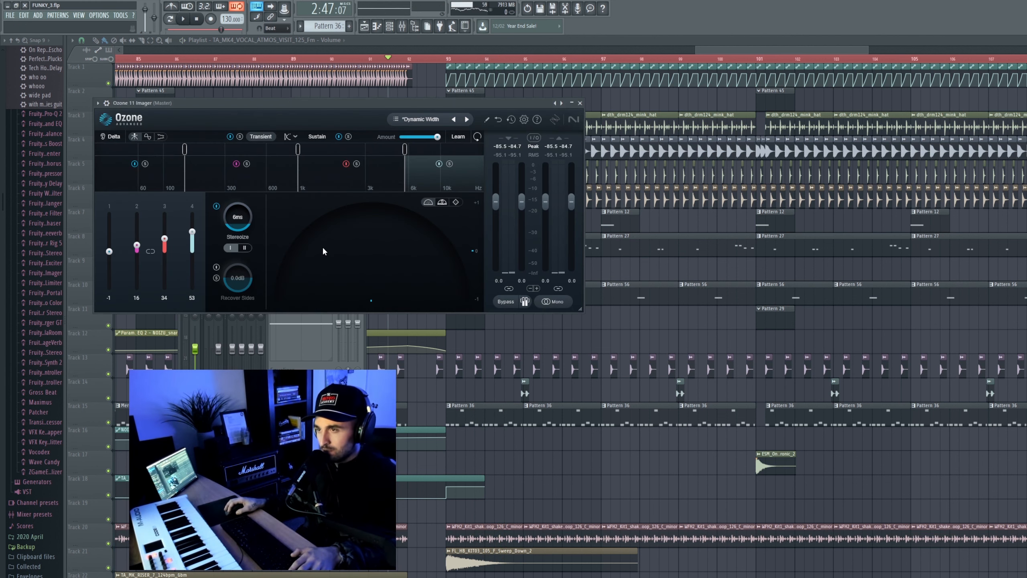
click(145, 163)
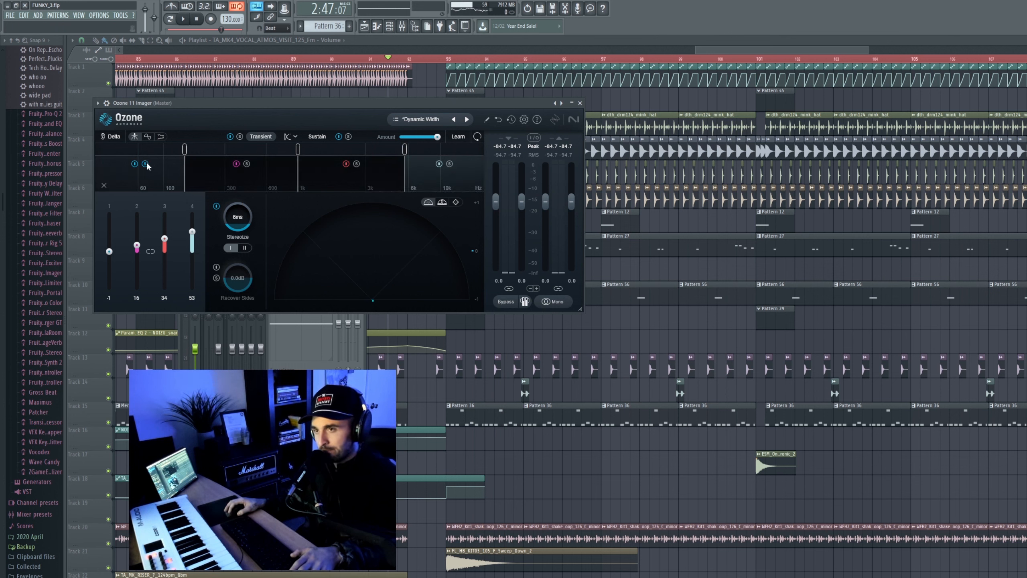
key(space)
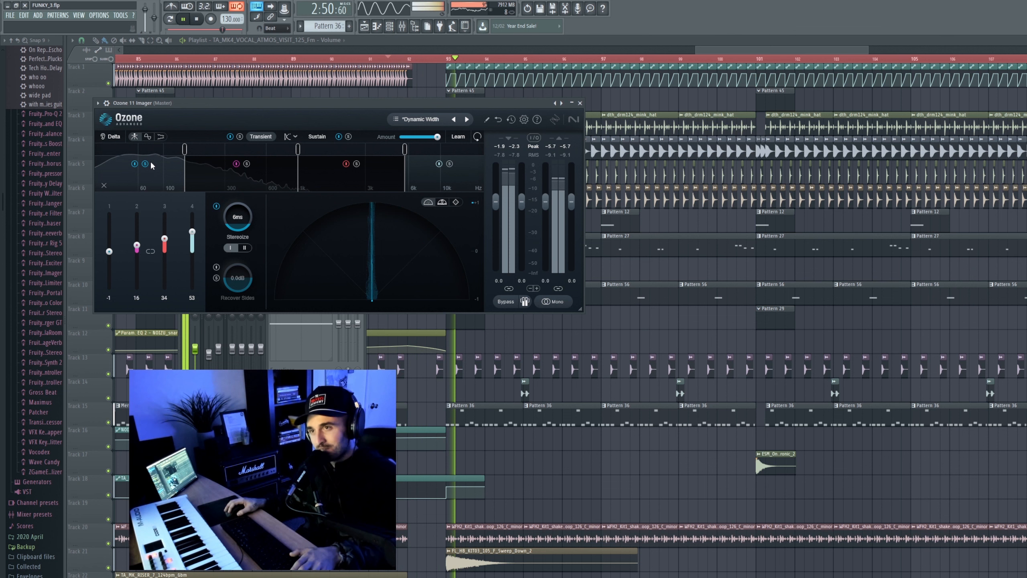
key(space)
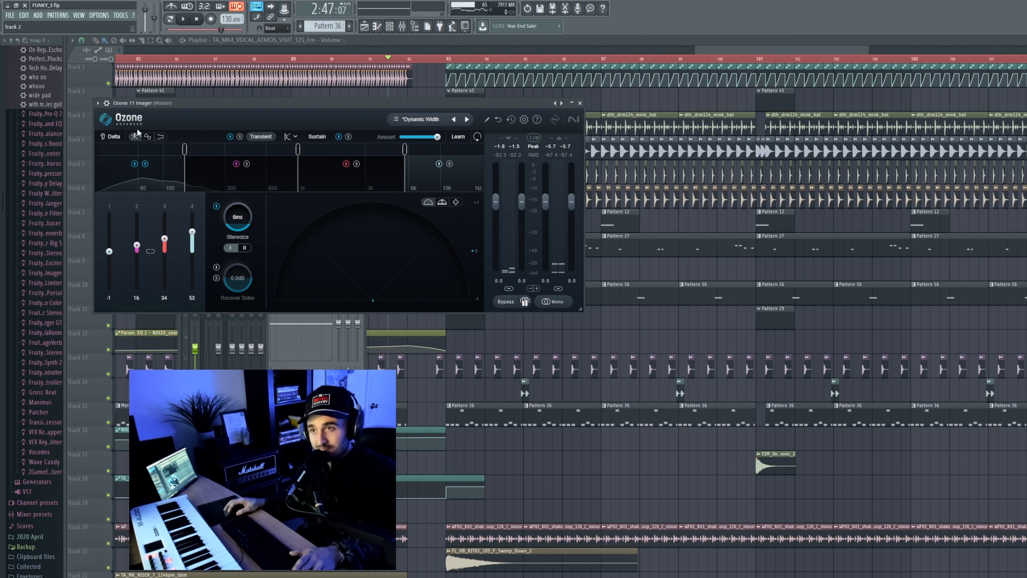
key(space)
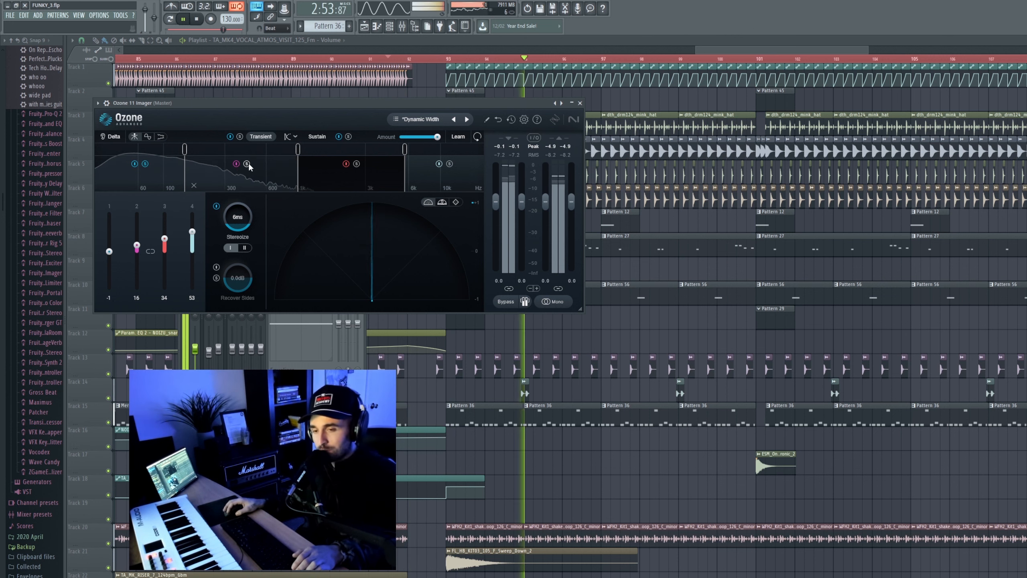
key(space)
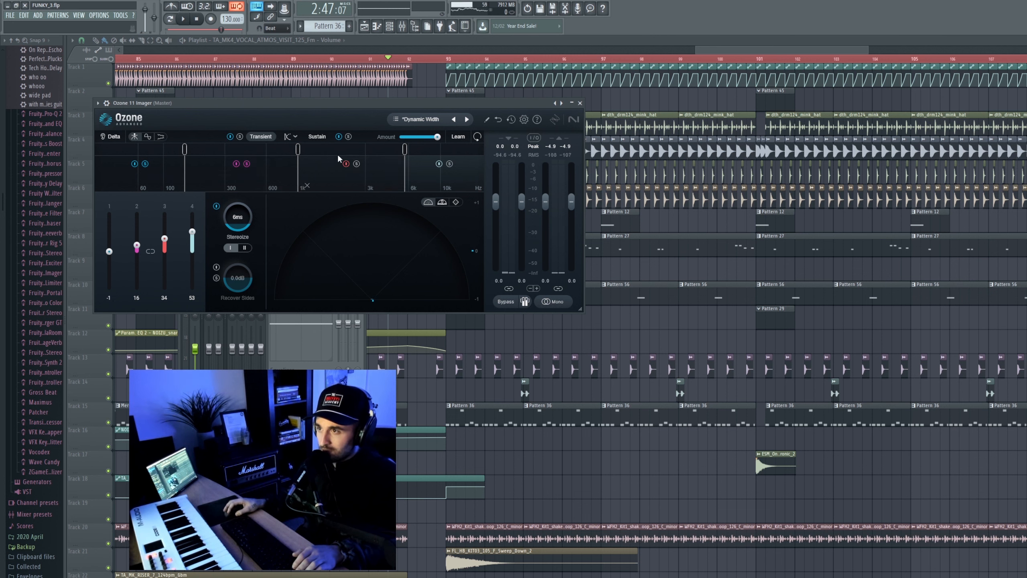
Load the iZotope preset Dynamic Width in the Ozone 11 Imager and close the preset manager
click(416, 119)
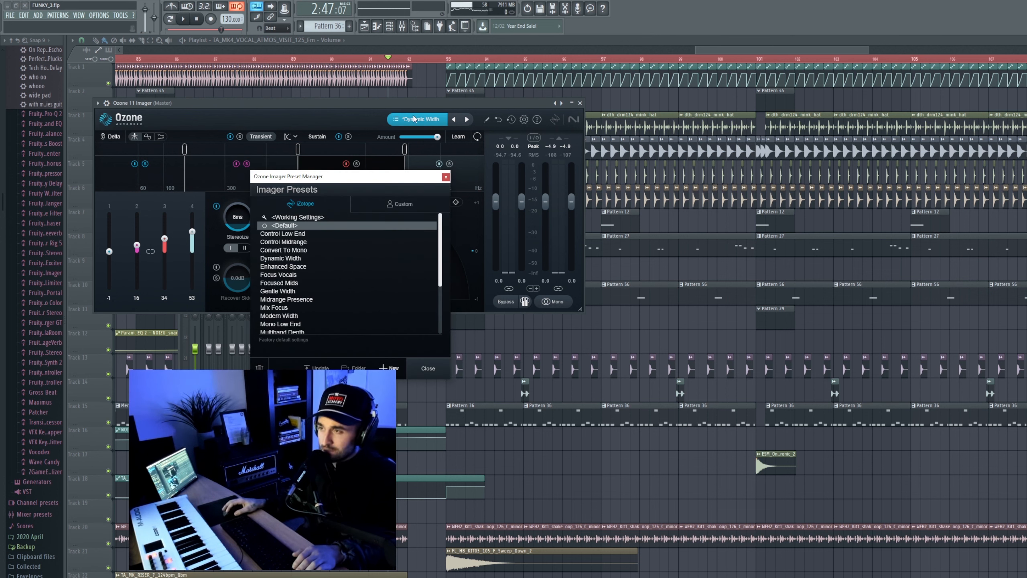
click(288, 258)
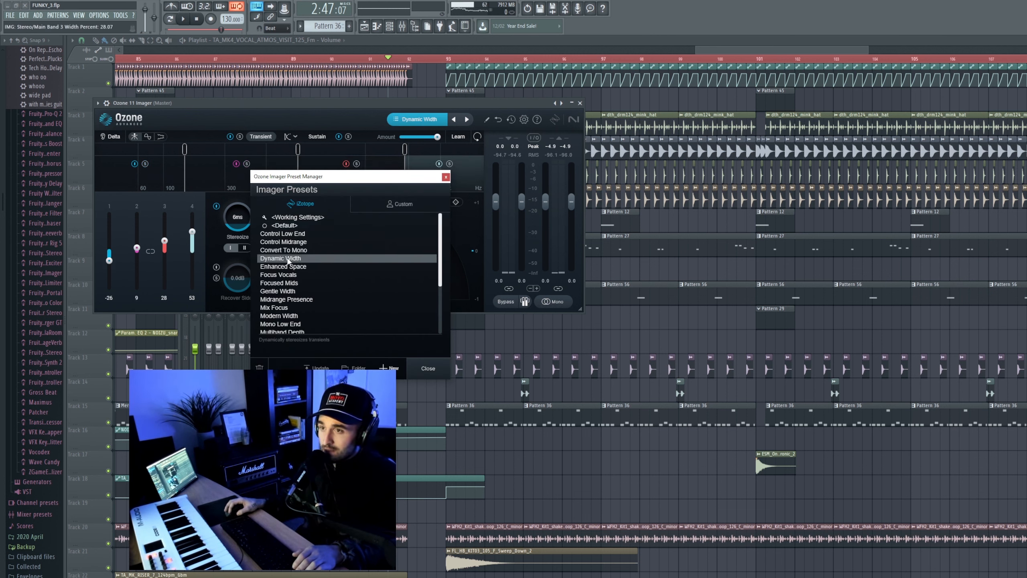
click(427, 368)
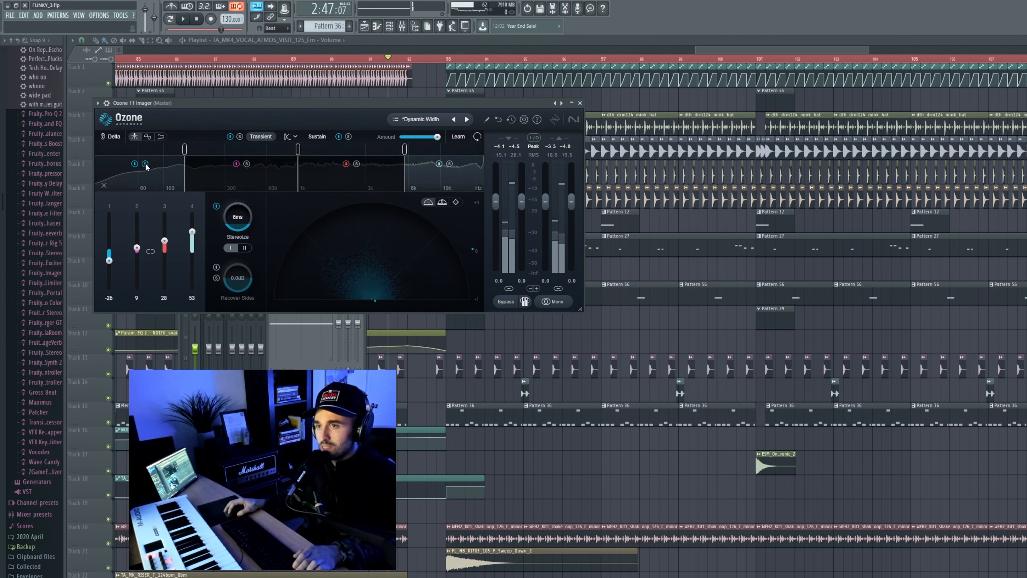
With the drop playing, set the Imager's width to 0 for band 1 and 14 for band 2
key(space)
drag(109, 260, 109, 251)
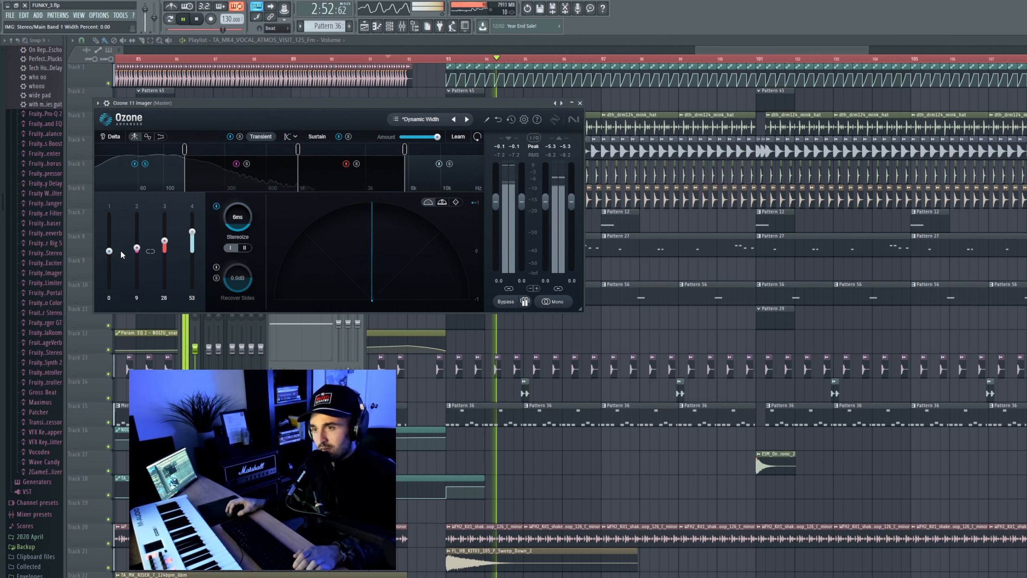
drag(136, 248, 138, 251)
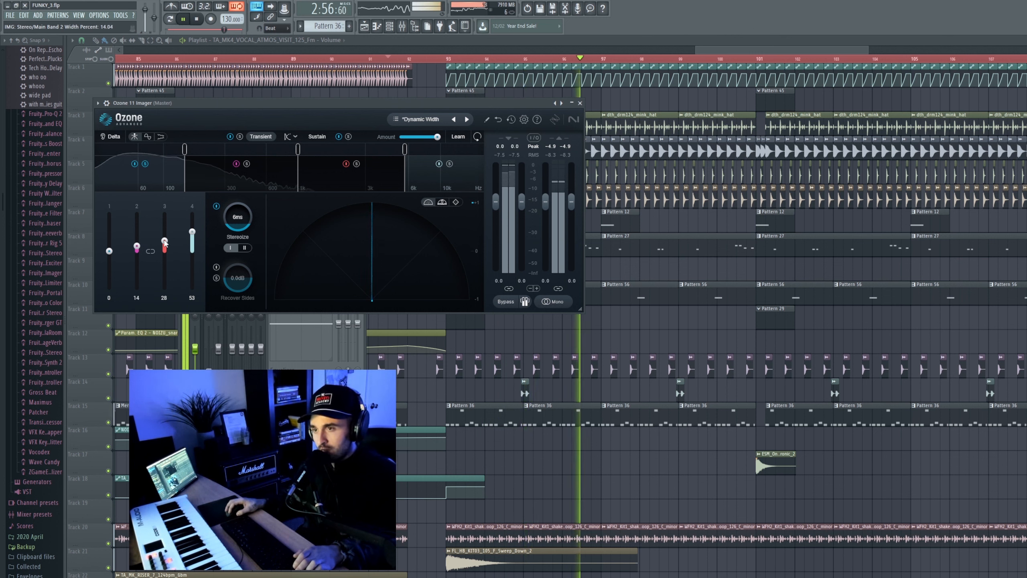
Solo Imager band 2, set the width to 22 for band 2 and 36 for band 3, and clear the band solos
click(247, 163)
click(247, 164)
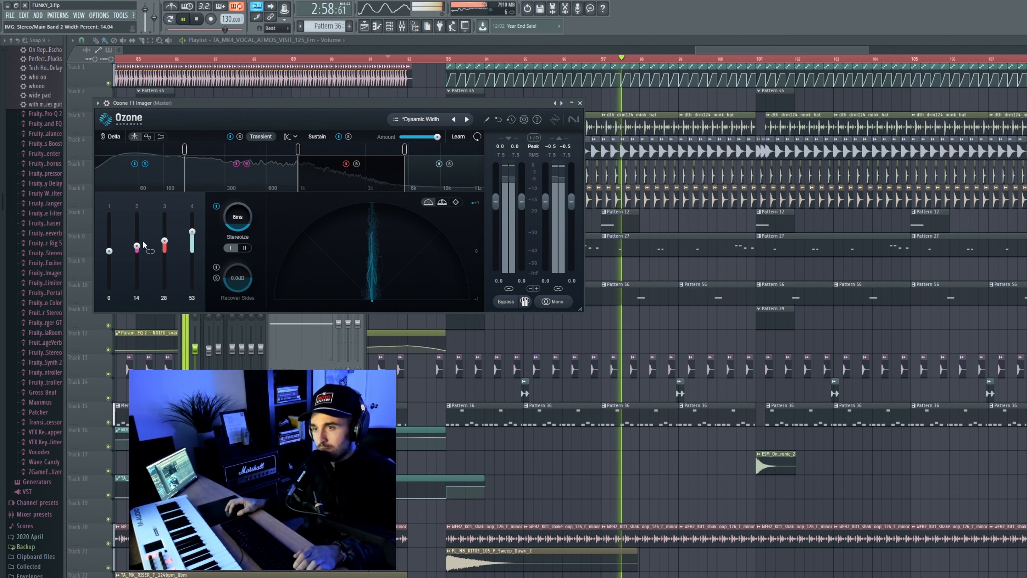
drag(137, 247, 139, 244)
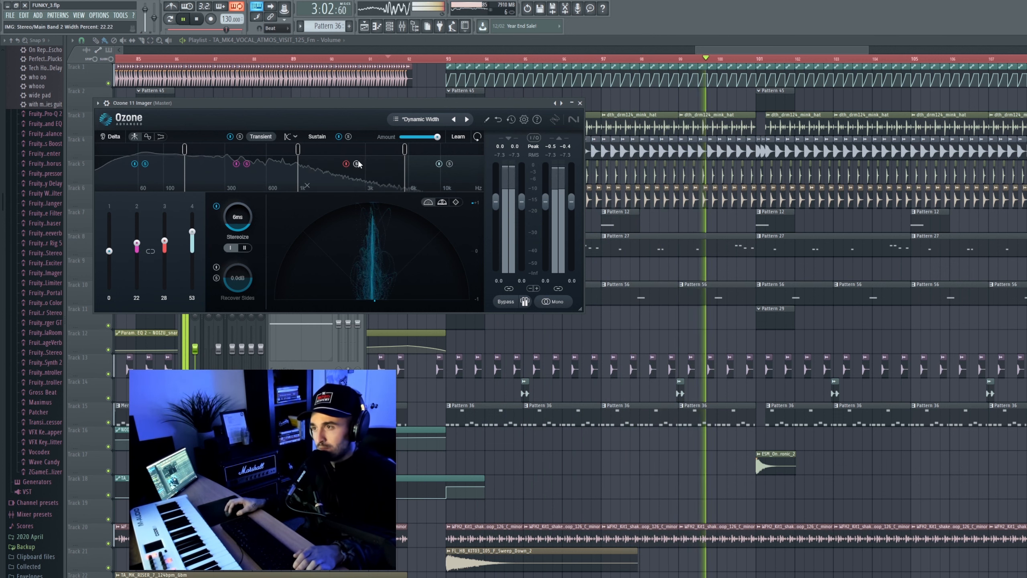
drag(164, 241, 166, 240)
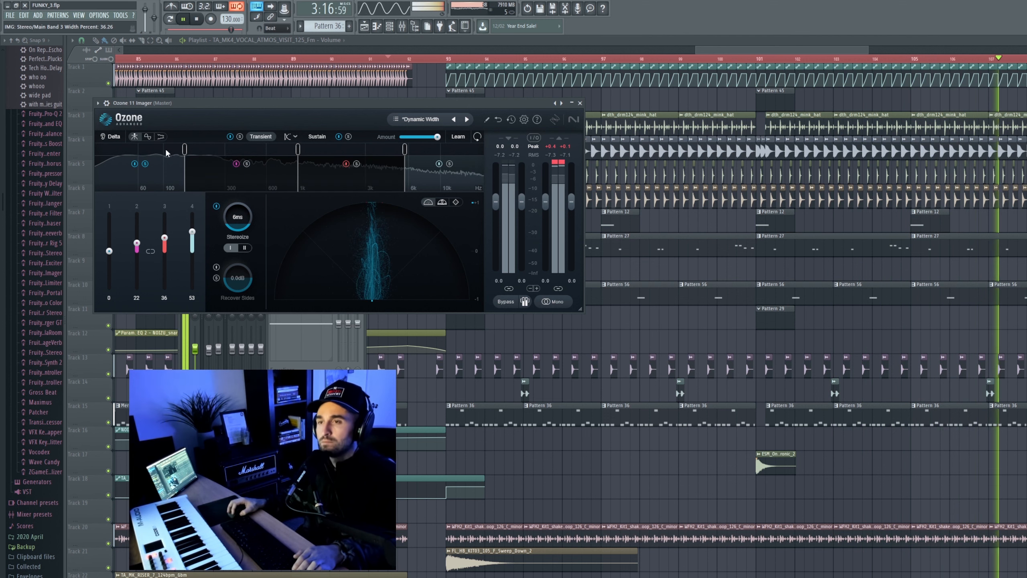
click(145, 164)
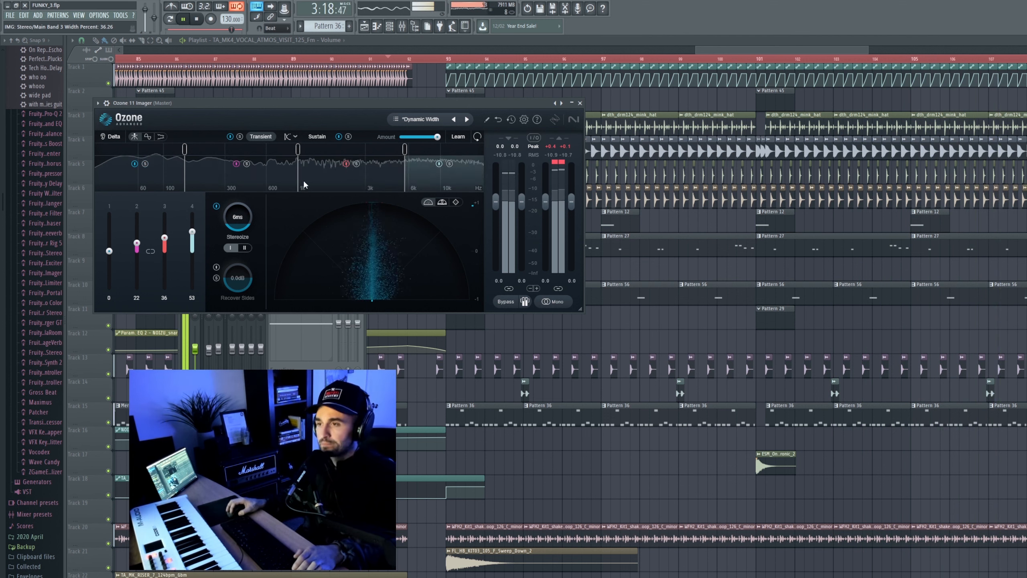
key(space)
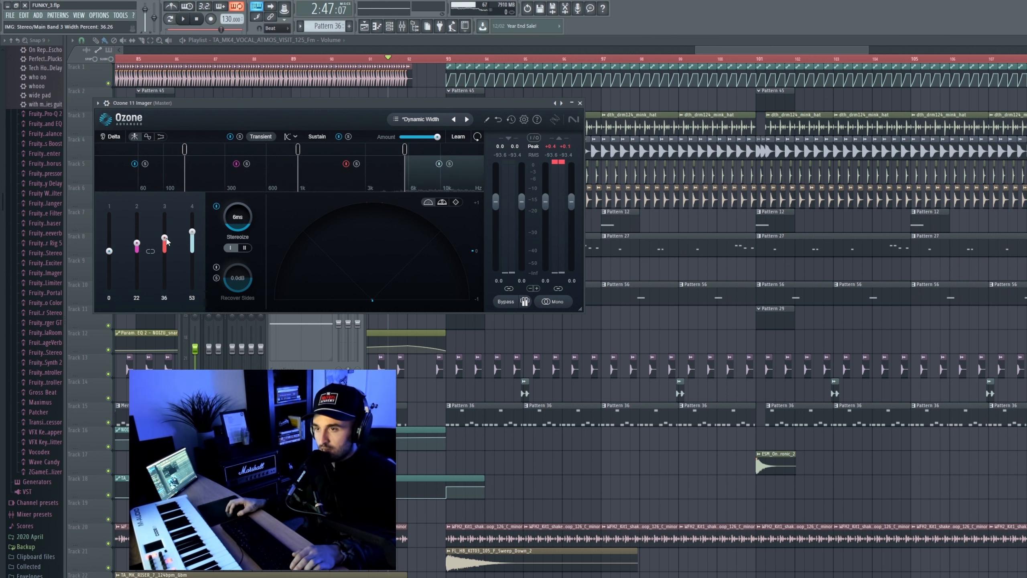
Open the master's Ozone 11 Vintage Limiter and load the iZotope preset Hard and Punchy, closing the preset manager
key(space)
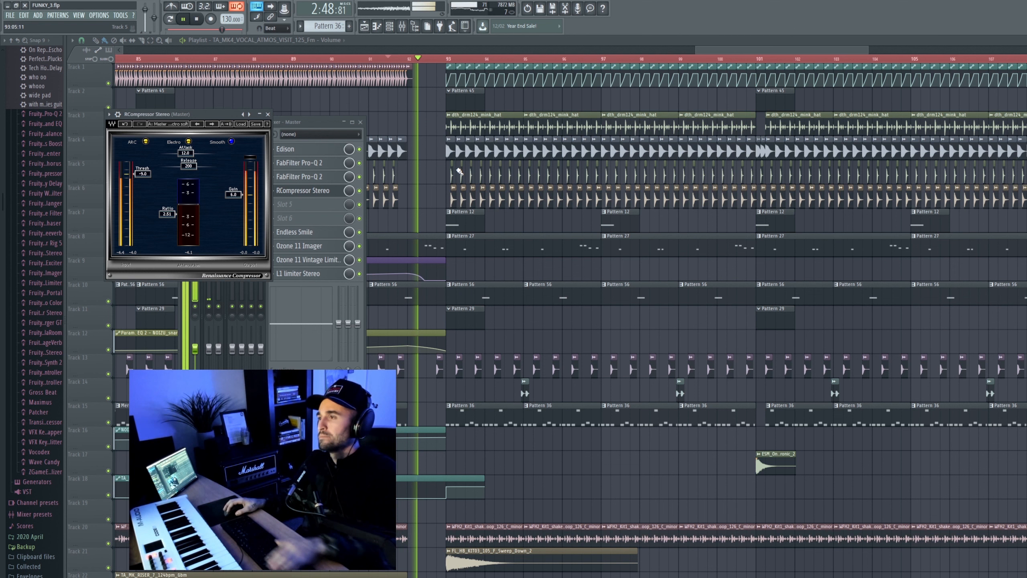
key(F9)
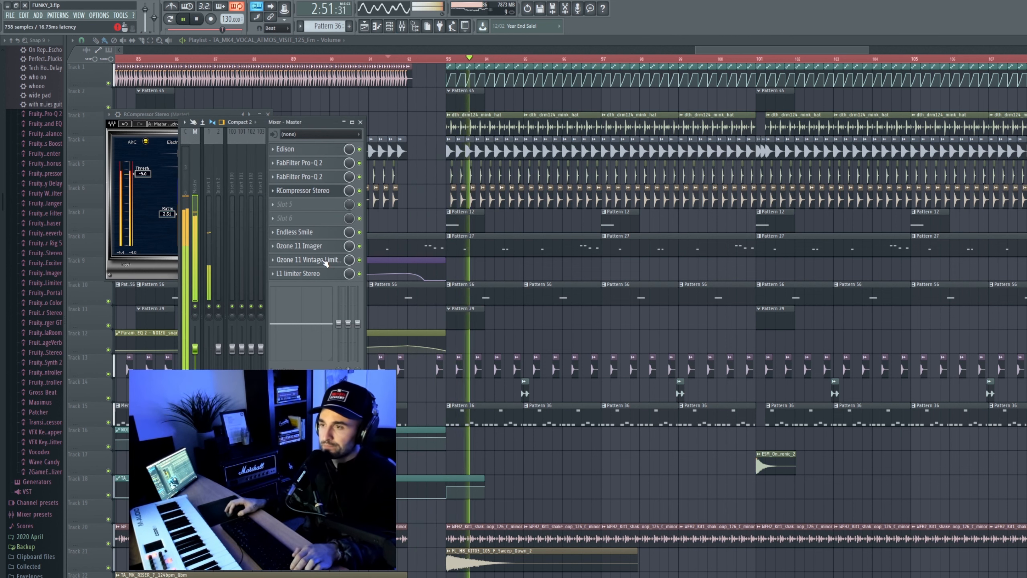
key(space)
click(324, 261)
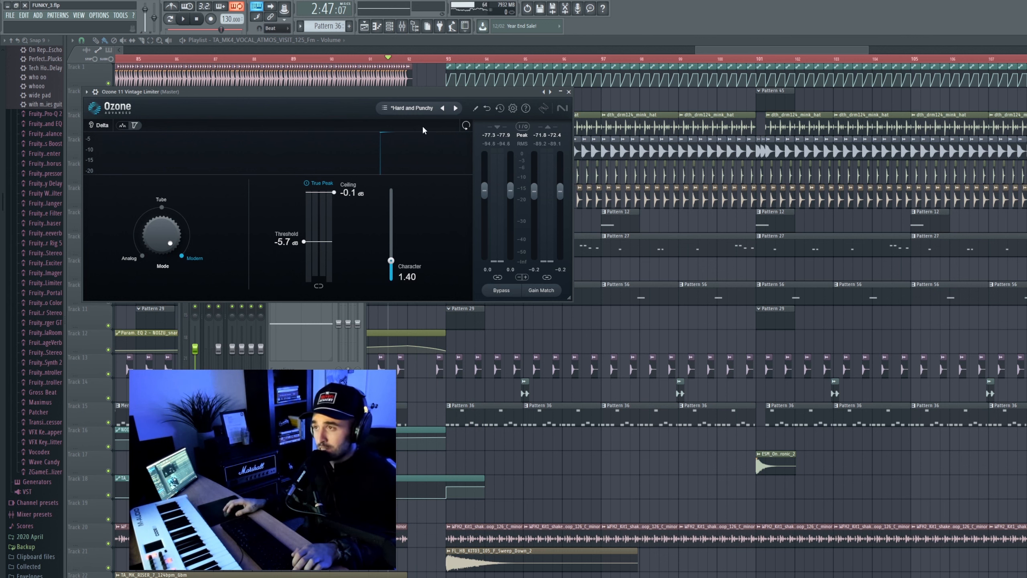
click(410, 108)
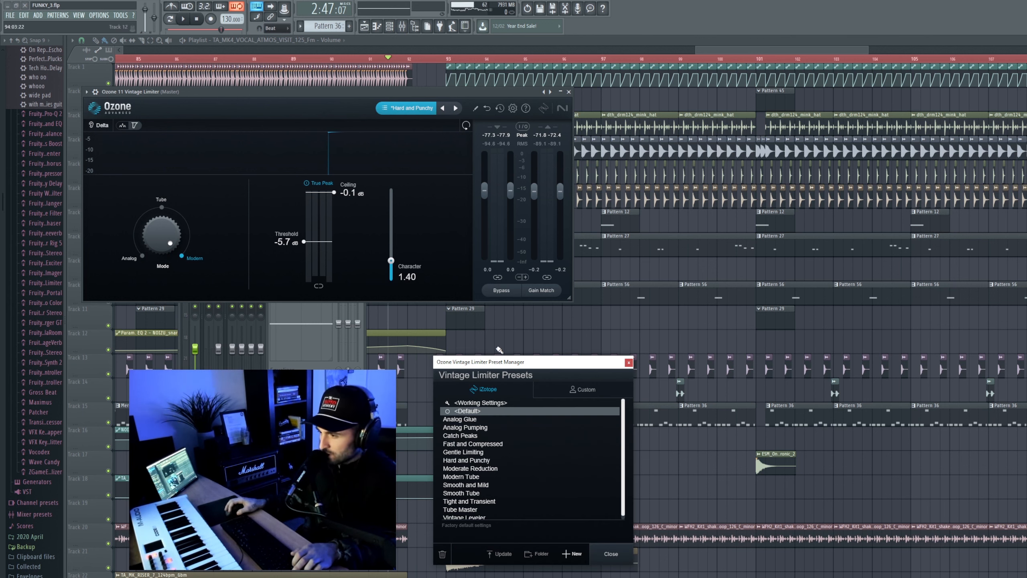
click(483, 460)
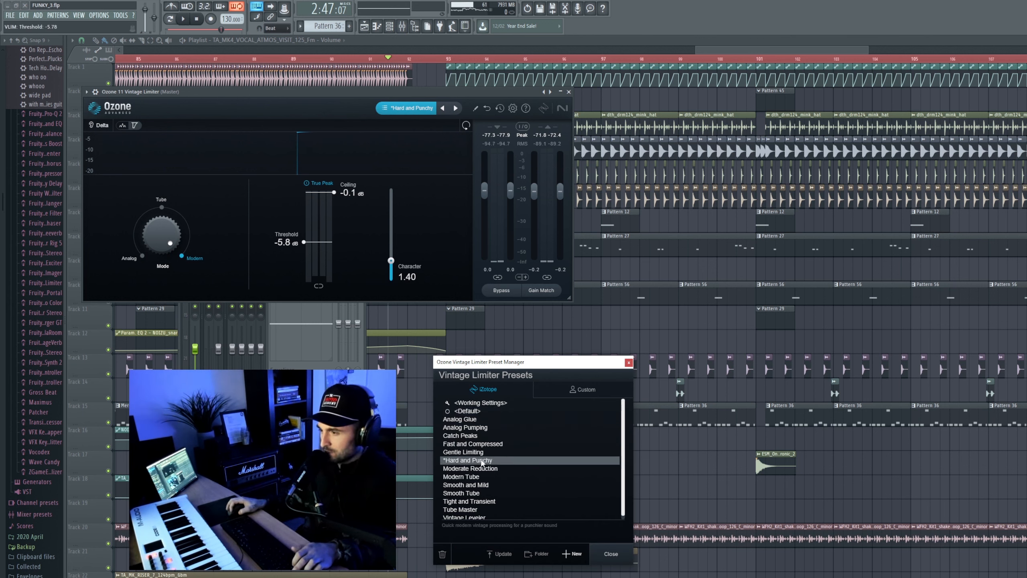
click(611, 558)
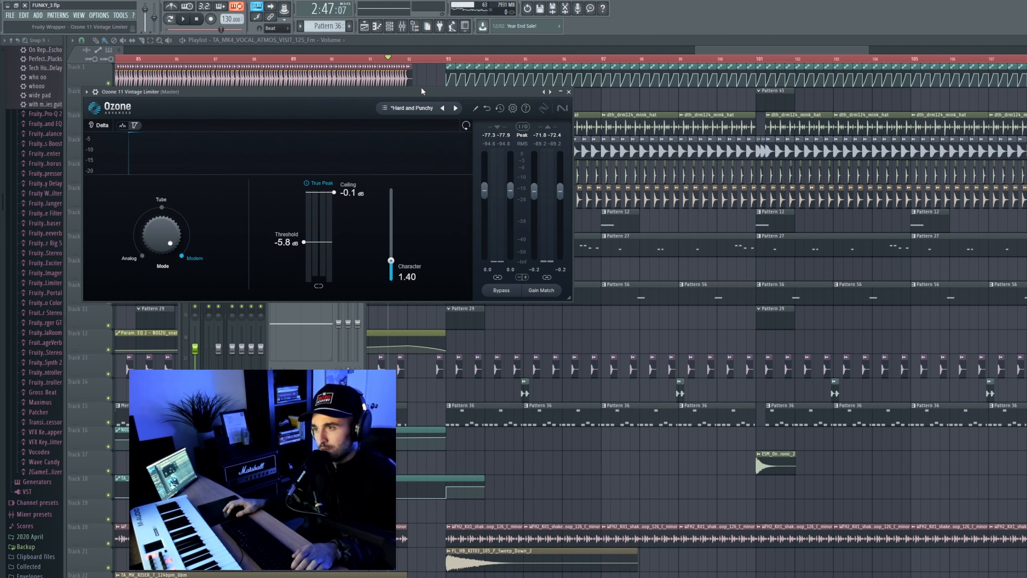
Play the drop repeatedly to audition the Vintage Limiter and examine its gain reduction against the threshold and ceiling
key(space)
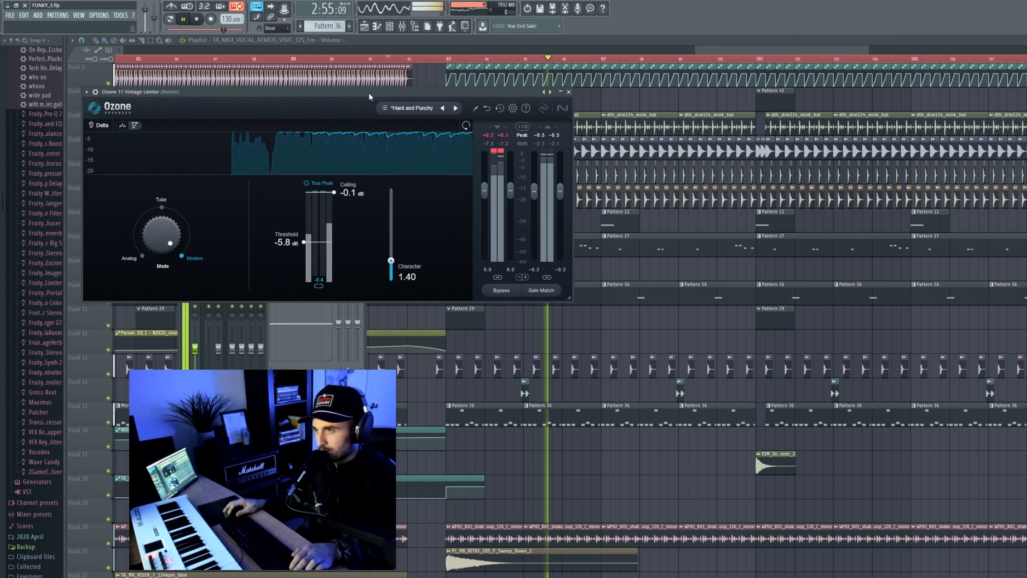
drag(369, 96, 364, 67)
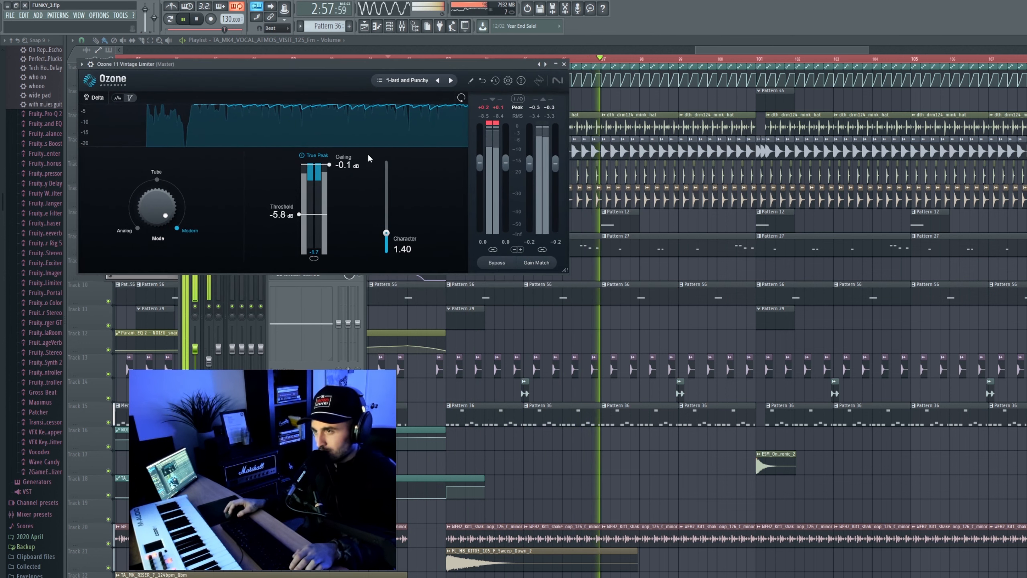
key(space)
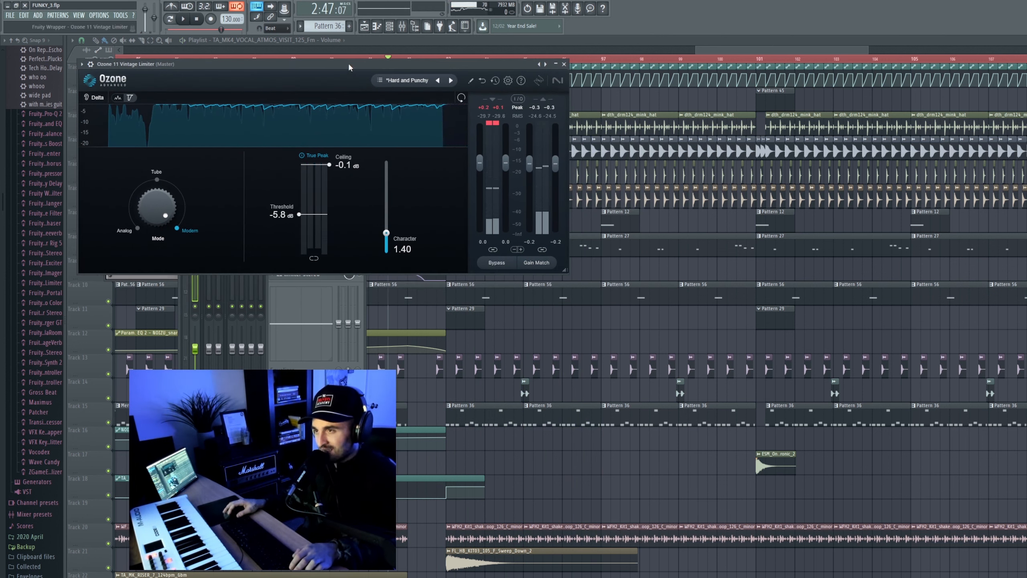
key(space)
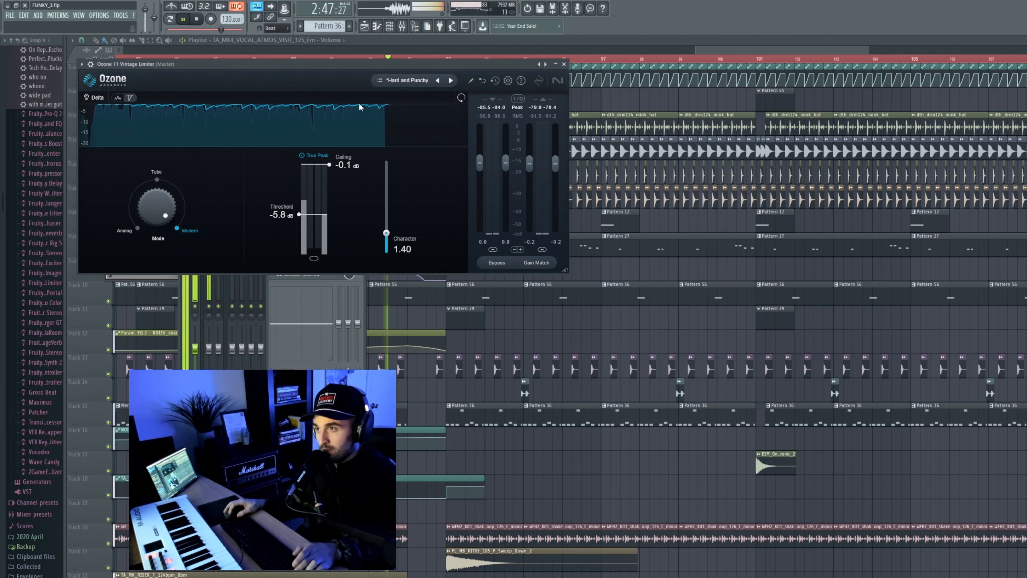
key(space)
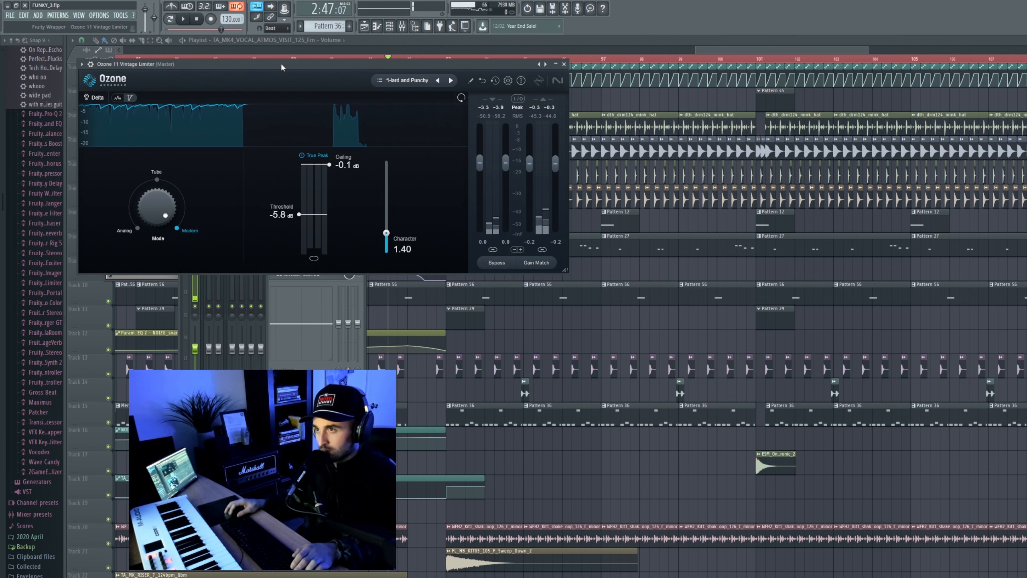
key(space)
key(space)
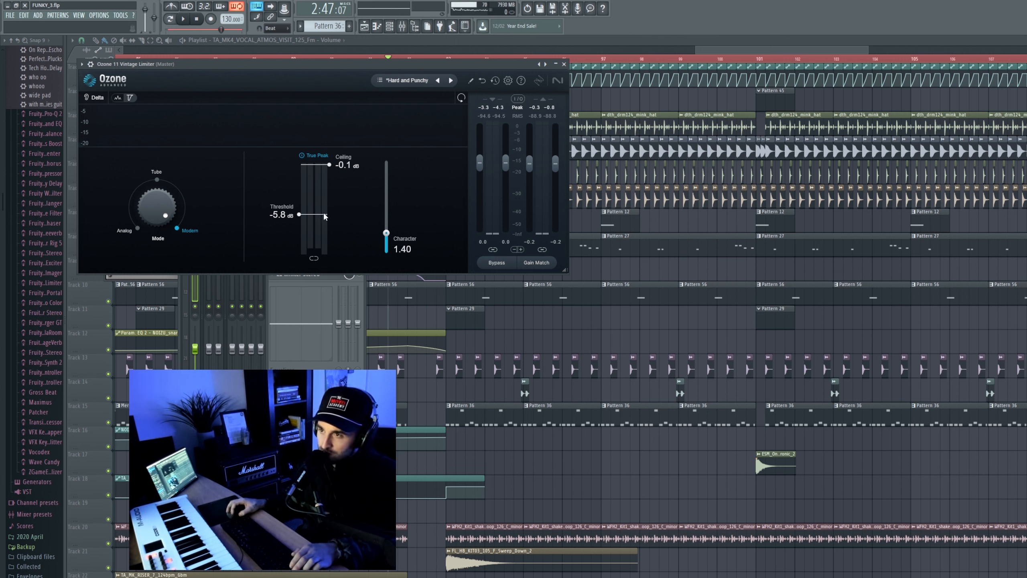
Compare the drop with the Vintage Limiter disabled and enabled in the master's effect chain
key(space)
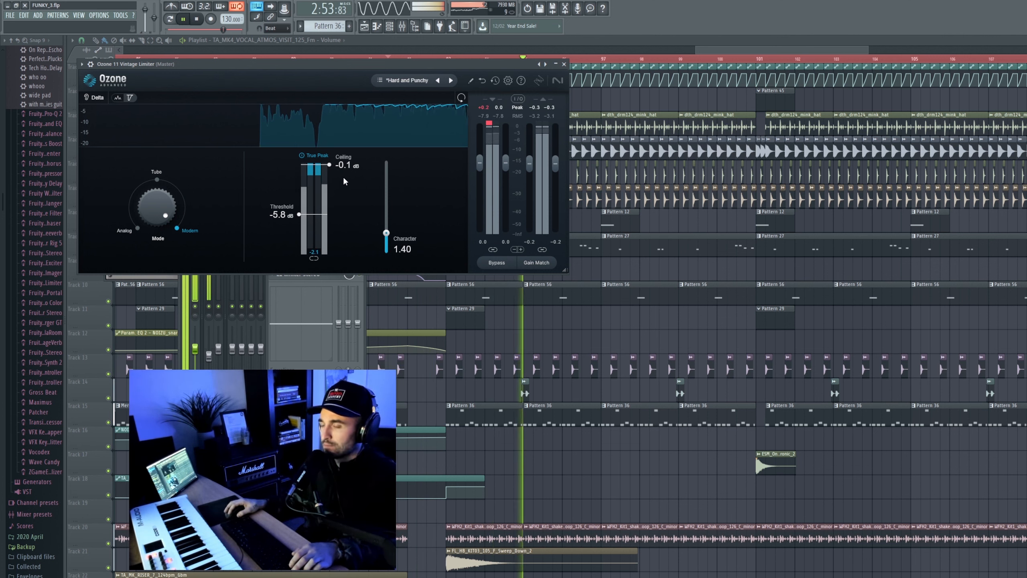
click(328, 308)
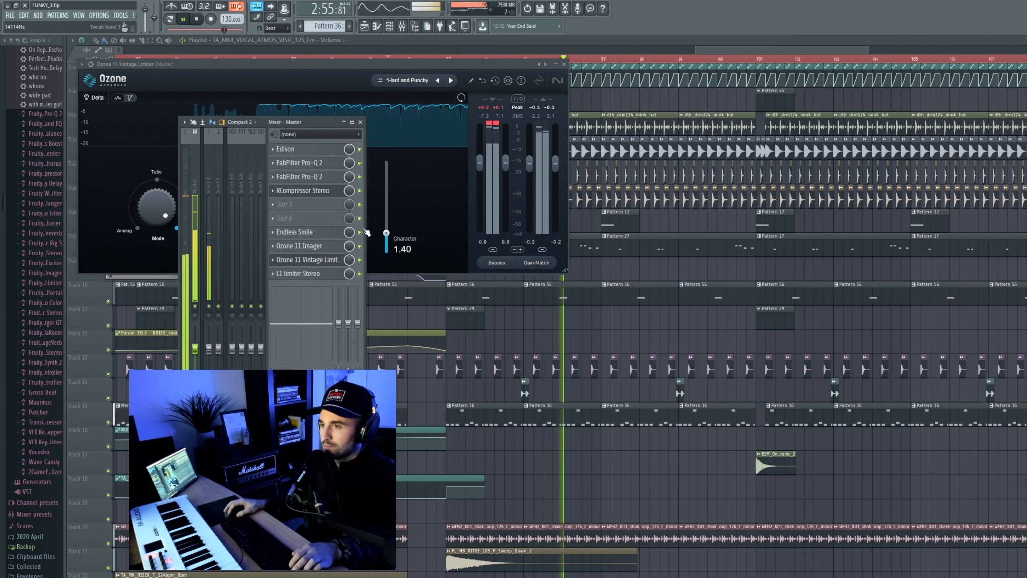
click(359, 260)
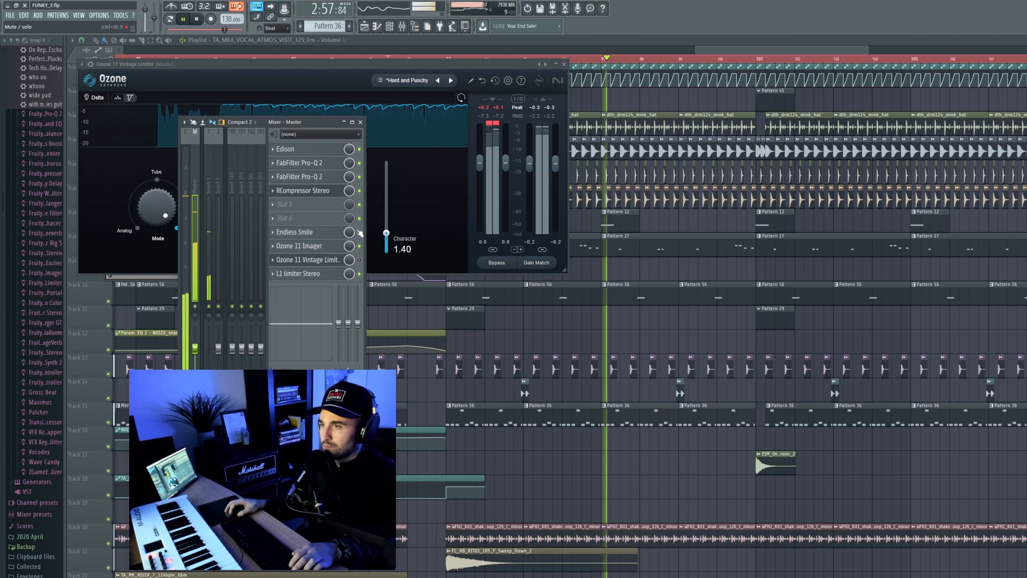
key(space)
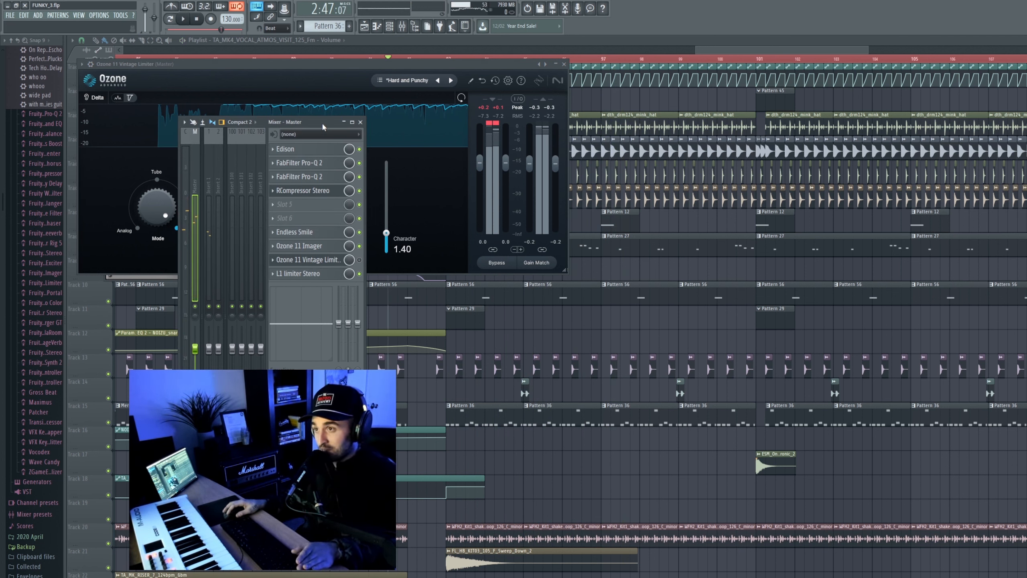
key(space)
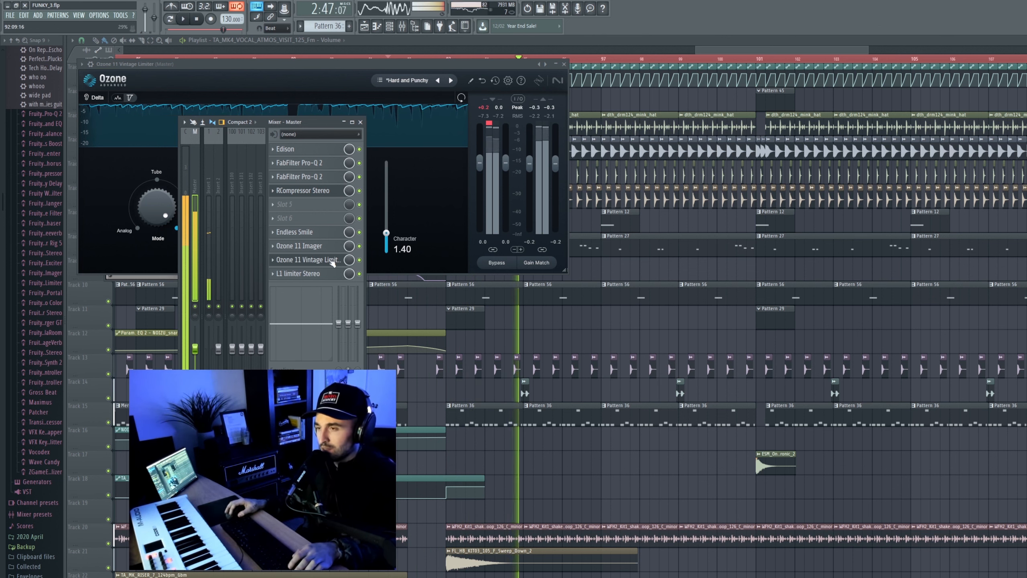
key(space)
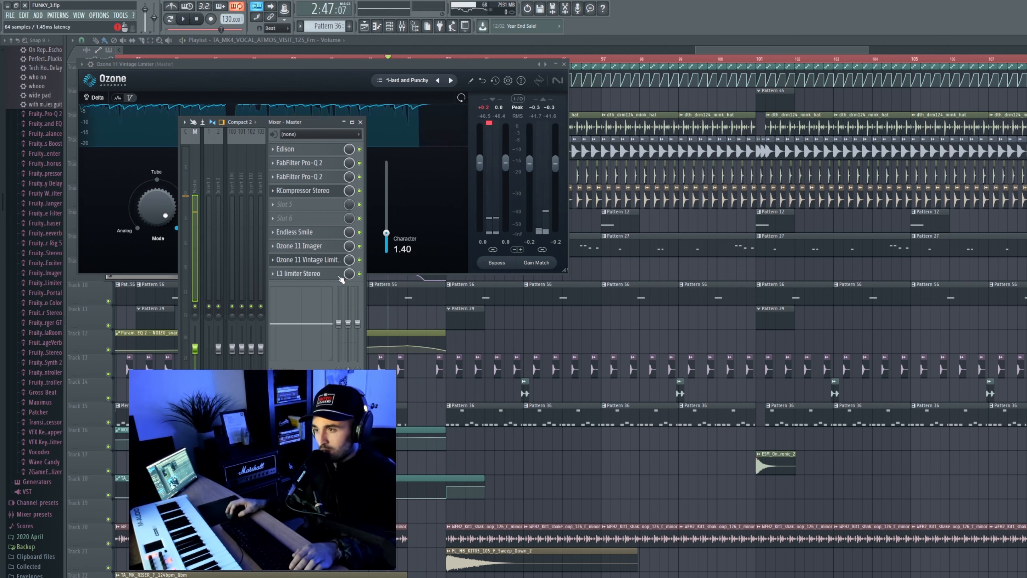
Open the master's L1 limiter Stereo and play the drop to examine its threshold and output ceiling
click(339, 276)
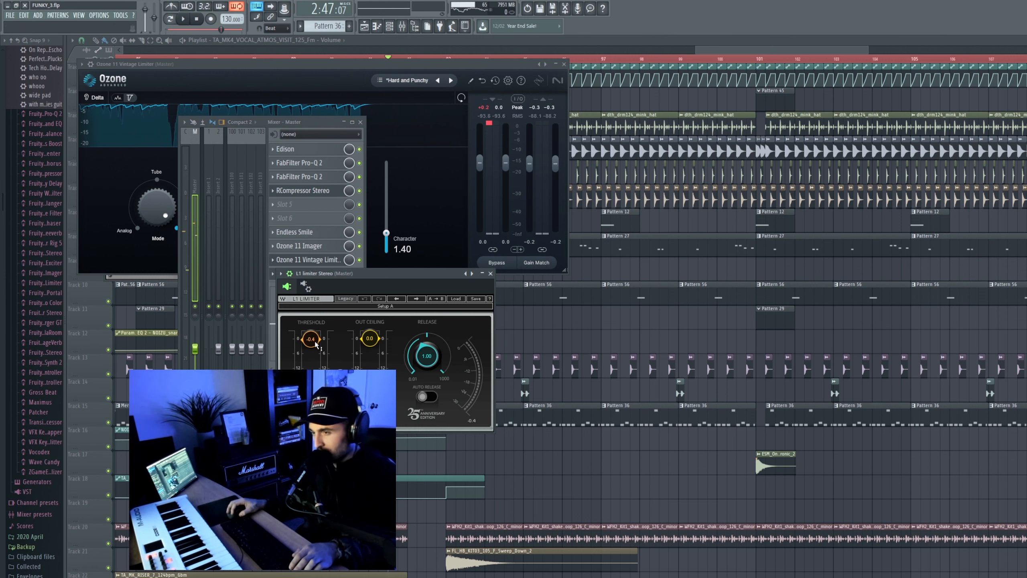
key(space)
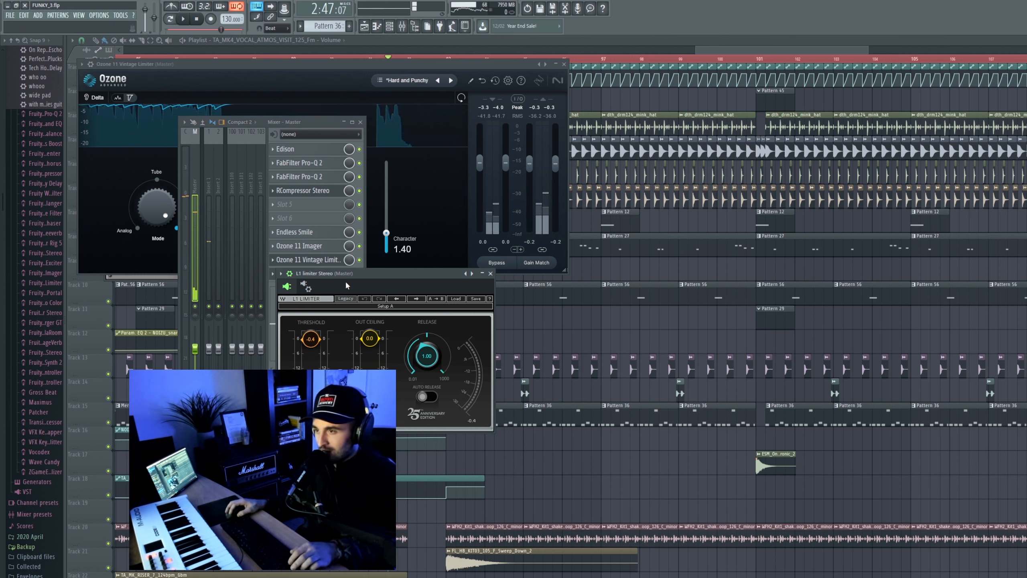
drag(369, 278, 443, 261)
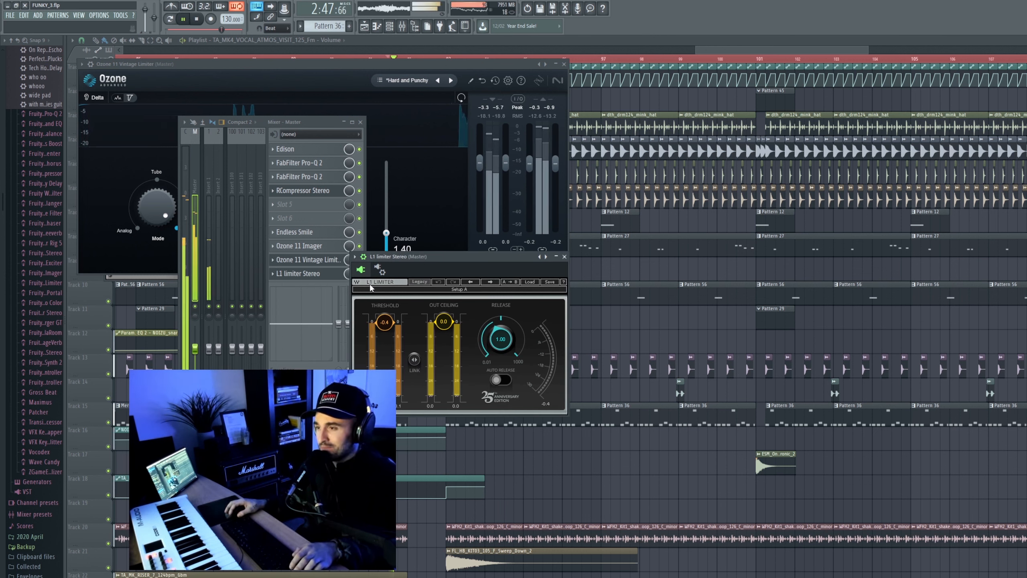
drag(386, 325, 386, 325)
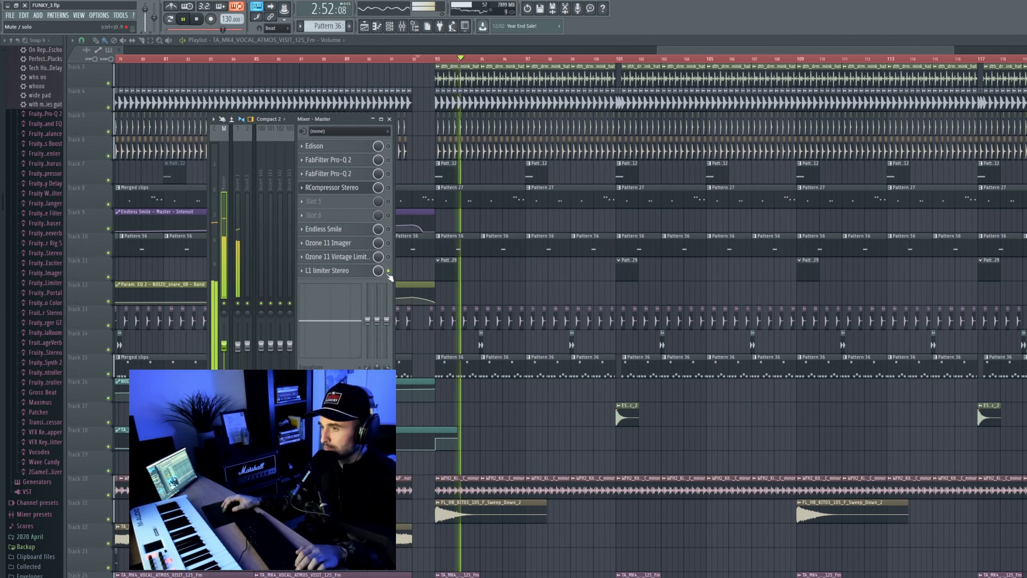
Compare the drop with all master effects switched off and with them all switched back on
click(388, 271)
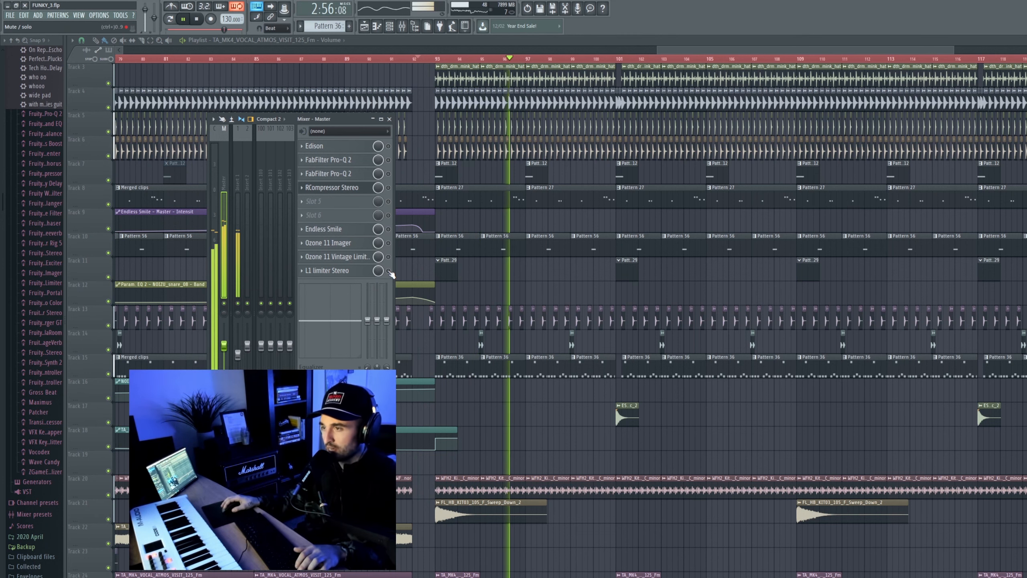
right_click(389, 272)
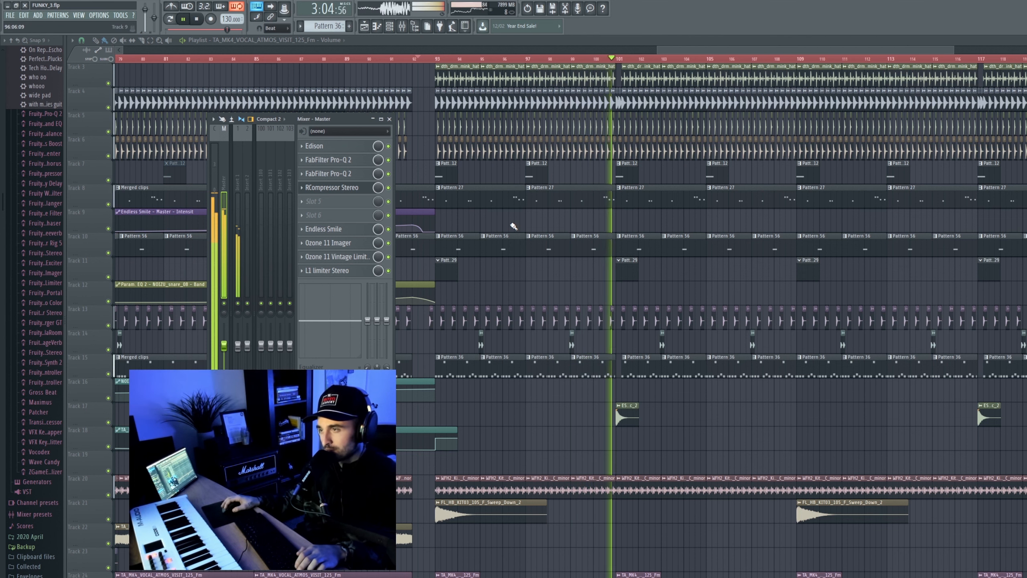
key(space)
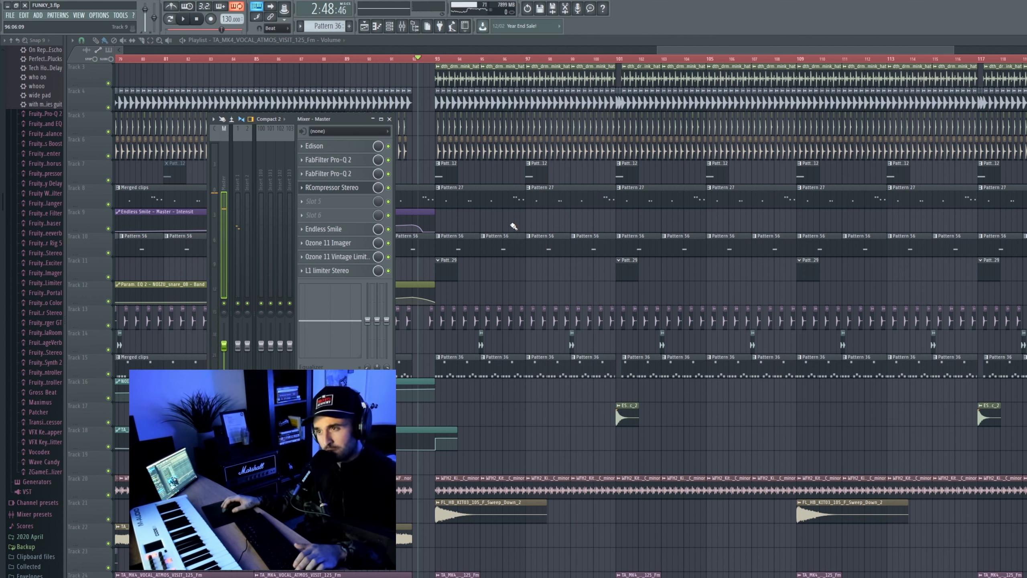